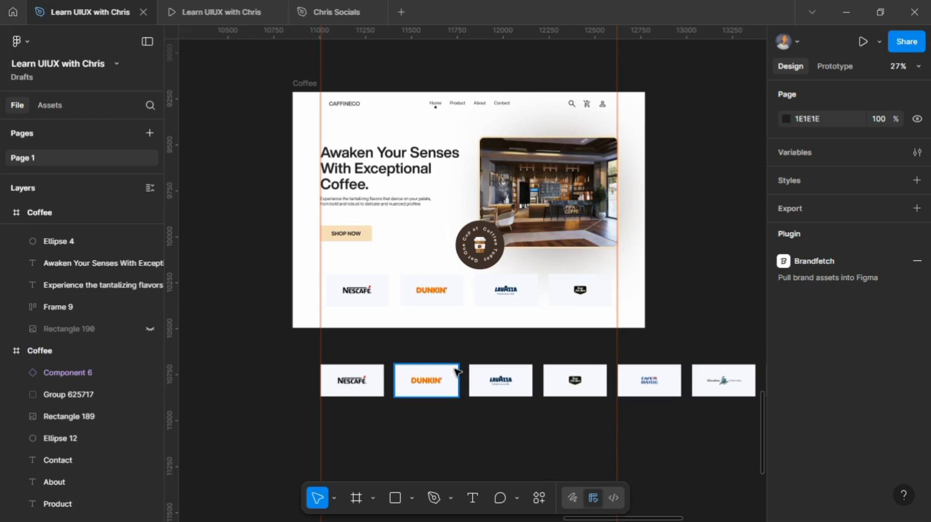
Step: Select the row of seven coffee brand logo cards below the Coffee frame and wrap them in an auto layout
{"action": "scroll", "coordinate": [650, 380], "scroll_direction": "right", "scroll_amount": 3}
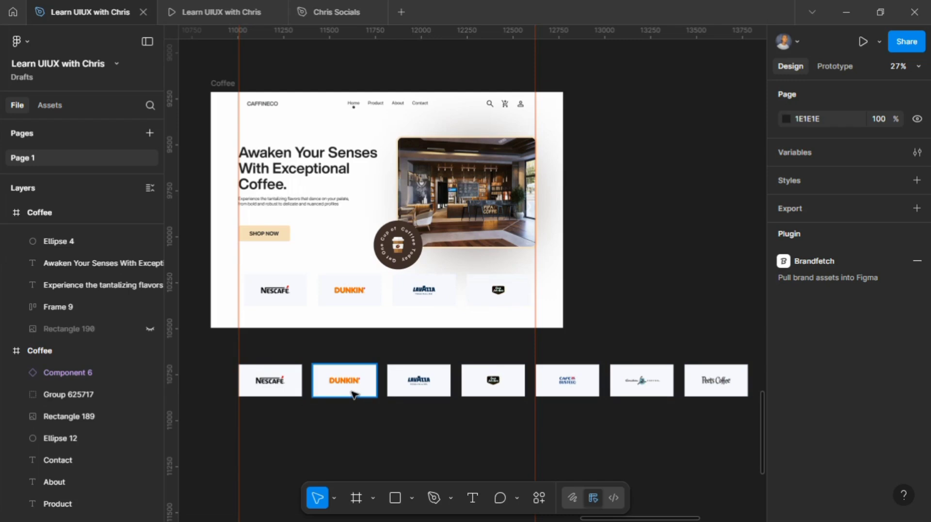
{"action": "left_click", "coordinate": [280, 382]}
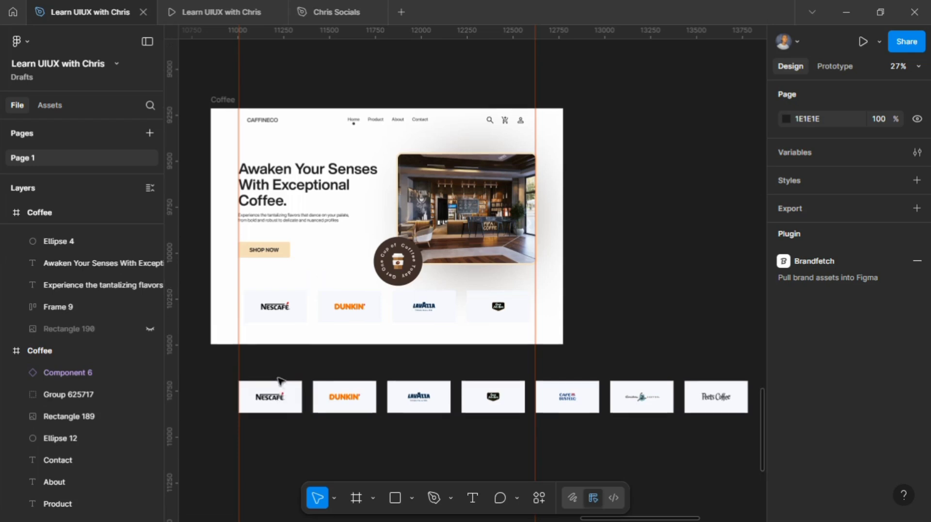
{"action": "scroll", "coordinate": [291, 388], "scroll_direction": "down", "scroll_amount": 3}
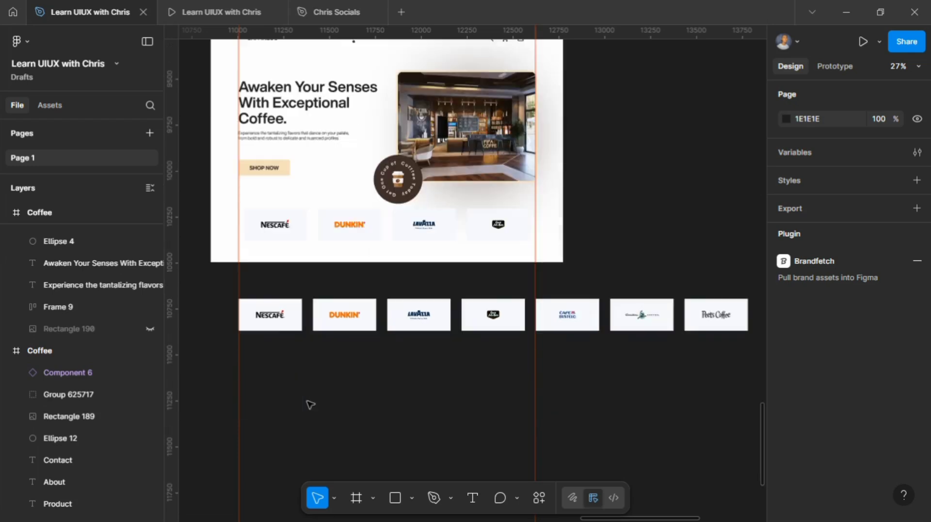
{"action": "left_click", "coordinate": [262, 308]}
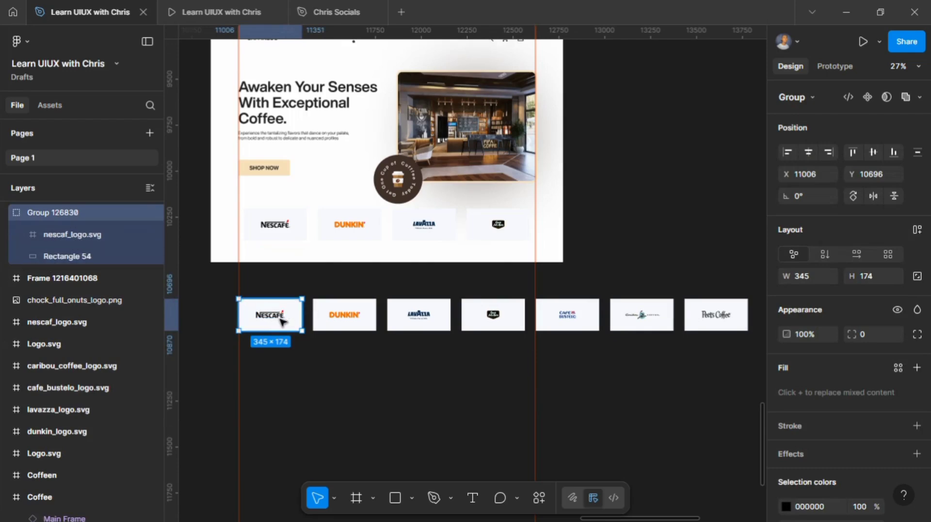
{"action": "left_click", "coordinate": [382, 399]}
{"action": "left_click_drag", "start_coordinate": [224, 293], "coordinate": [750, 344]}
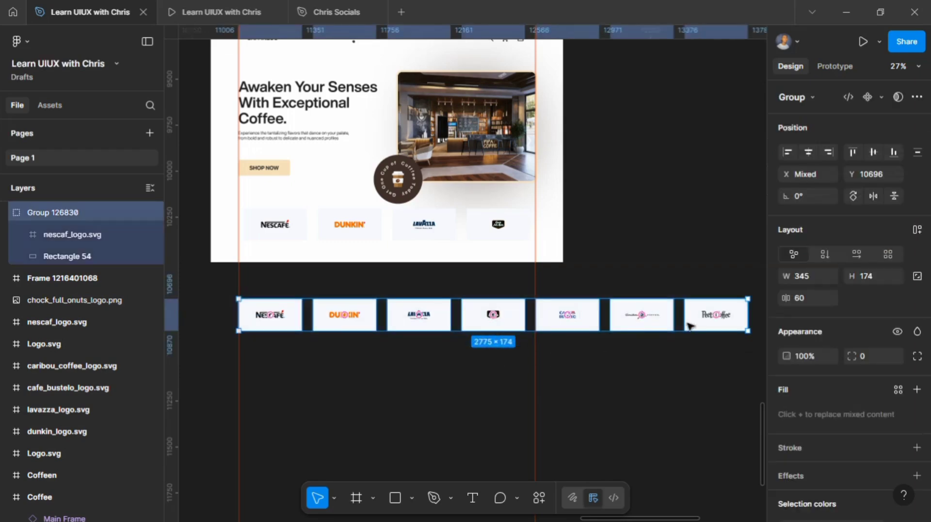
{"action": "right_click", "coordinate": [684, 323]}
{"action": "mouse_move", "coordinate": [736, 381]}
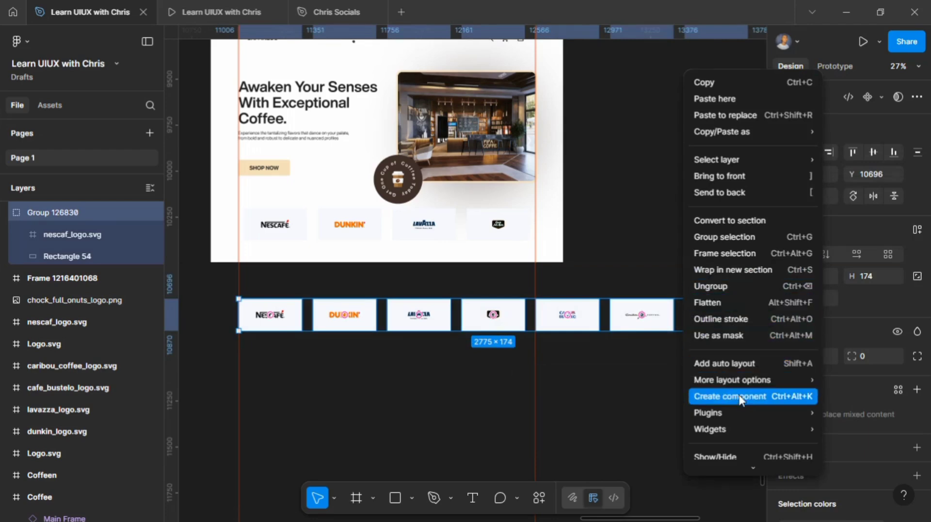
{"action": "left_click", "coordinate": [734, 369]}
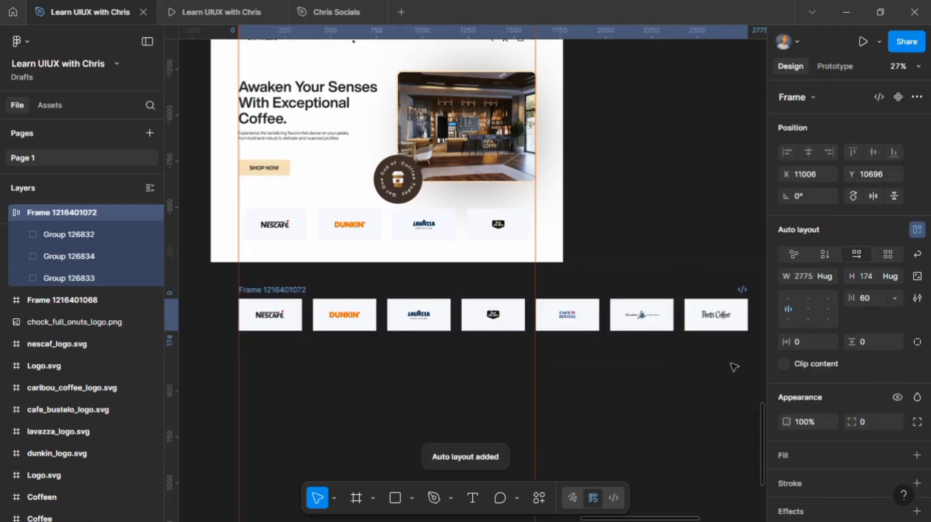
Step: Rename the auto layout frame holding the logo cards as "Auto Frame"
{"action": "left_click", "coordinate": [297, 318]}
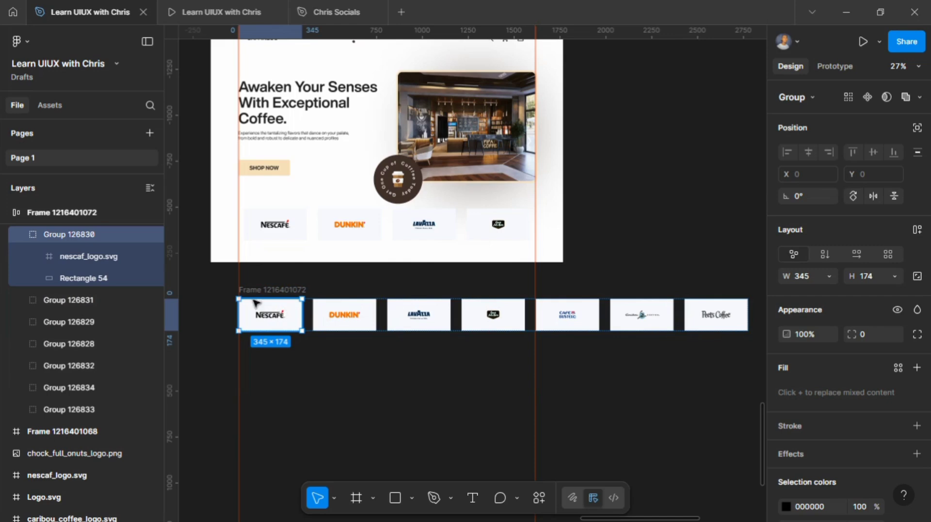
{"action": "double_click", "coordinate": [267, 290]}
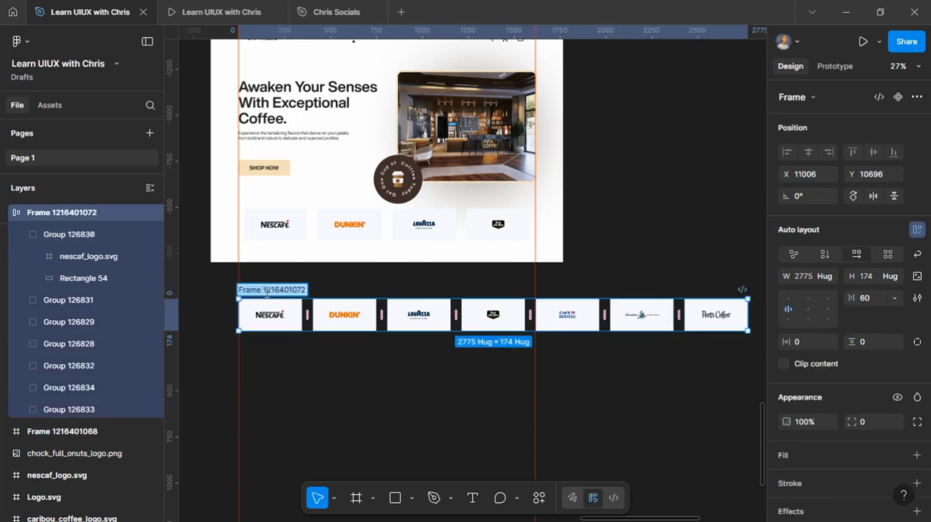
{"action": "left_click", "coordinate": [266, 290]}
{"action": "left_click_drag", "start_coordinate": [262, 290], "coordinate": [310, 286]}
{"action": "key", "text": "BackSpace"}
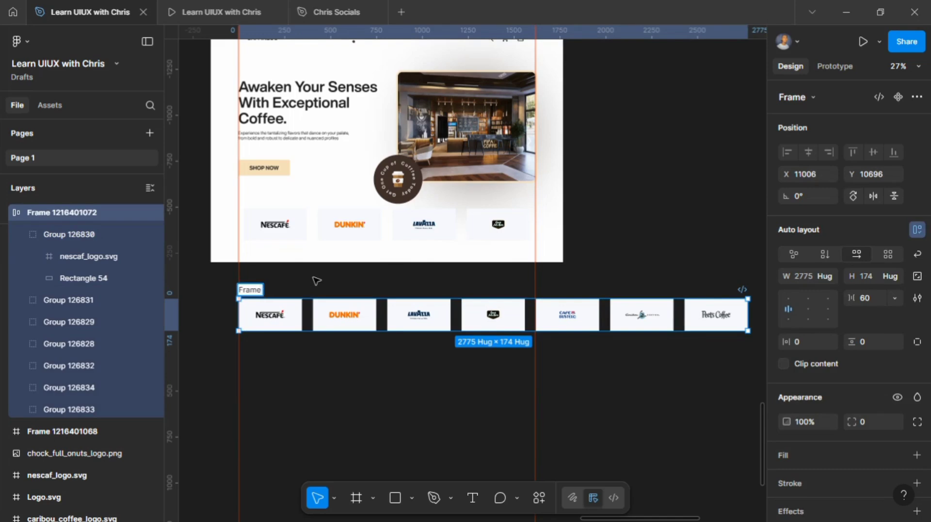
{"action": "key", "text": "Home"}
{"action": "type", "text": "Auto"}
{"action": "left_click", "coordinate": [318, 281]}
Step: Select all seven logo cards inside the Auto Frame and duplicate them within it
{"action": "double_click", "coordinate": [286, 315]}
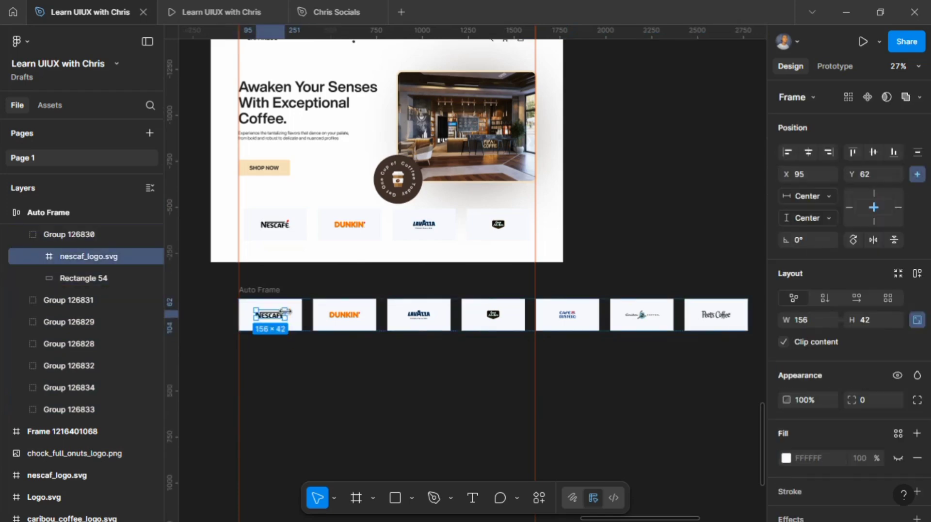
{"action": "key", "text": "shift+Return"}
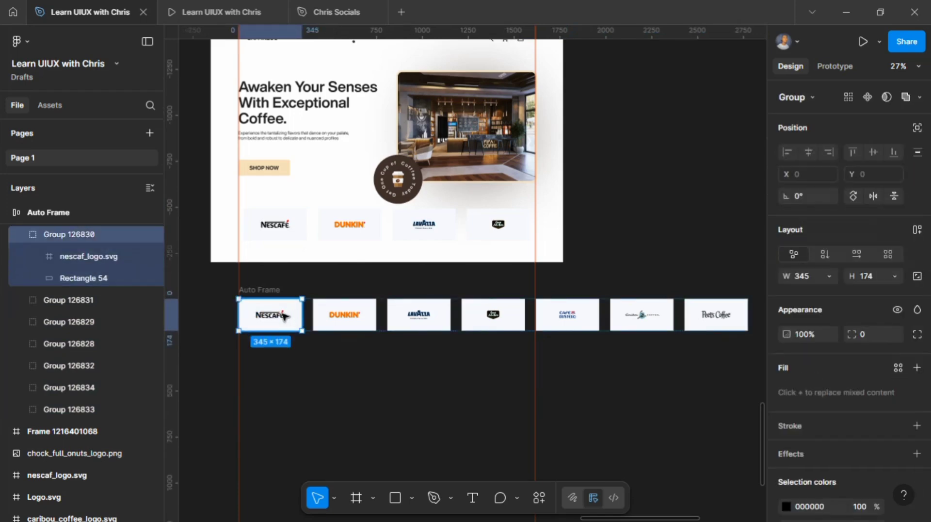
{"action": "key", "text": "ctrl+a"}
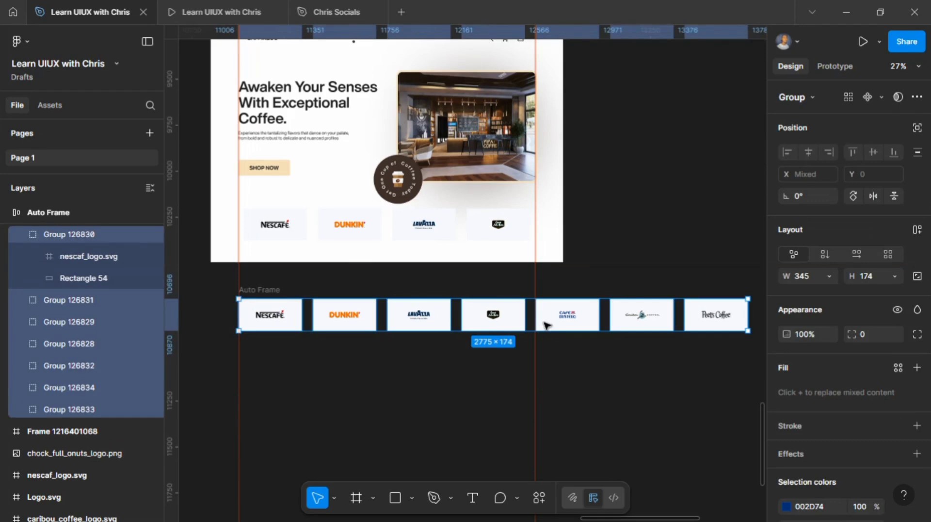
{"action": "key", "text": "ctrl+d"}
Step: Wrap the Auto Frame in a new regular frame with Frame selection
{"action": "scroll", "coordinate": [546, 325], "scroll_direction": "down", "scroll_amount": 3, "text": "ctrl"}
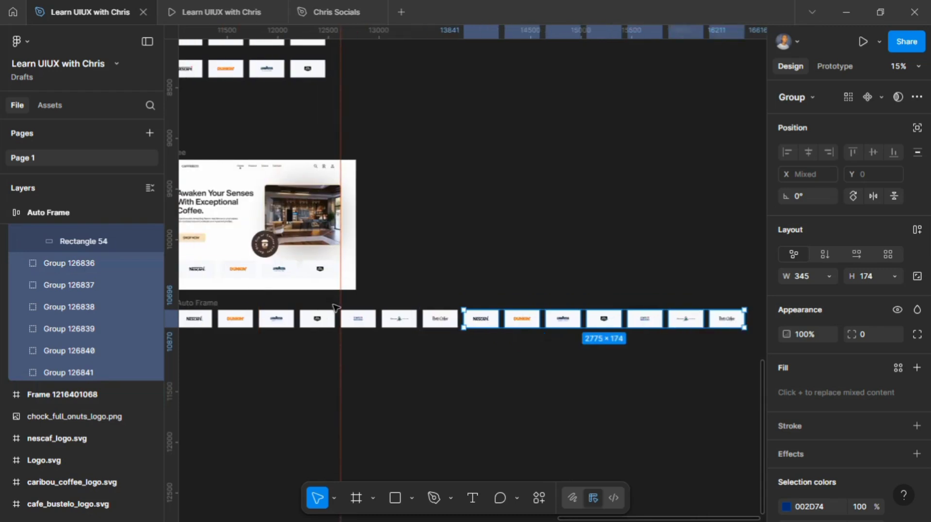
{"action": "scroll", "coordinate": [335, 306], "scroll_direction": "down", "scroll_amount": 2, "text": "ctrl"}
{"action": "scroll", "coordinate": [463, 304], "scroll_direction": "up", "scroll_amount": 4, "text": "ctrl"}
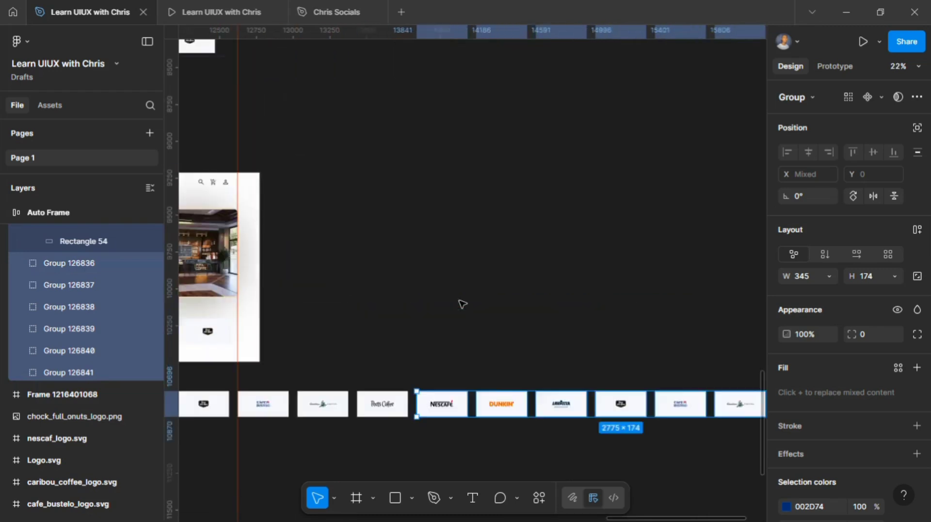
{"action": "scroll", "coordinate": [416, 329], "scroll_direction": "down", "scroll_amount": 2, "text": "ctrl"}
{"action": "scroll", "coordinate": [443, 368], "scroll_direction": "up", "scroll_amount": 1, "text": "ctrl"}
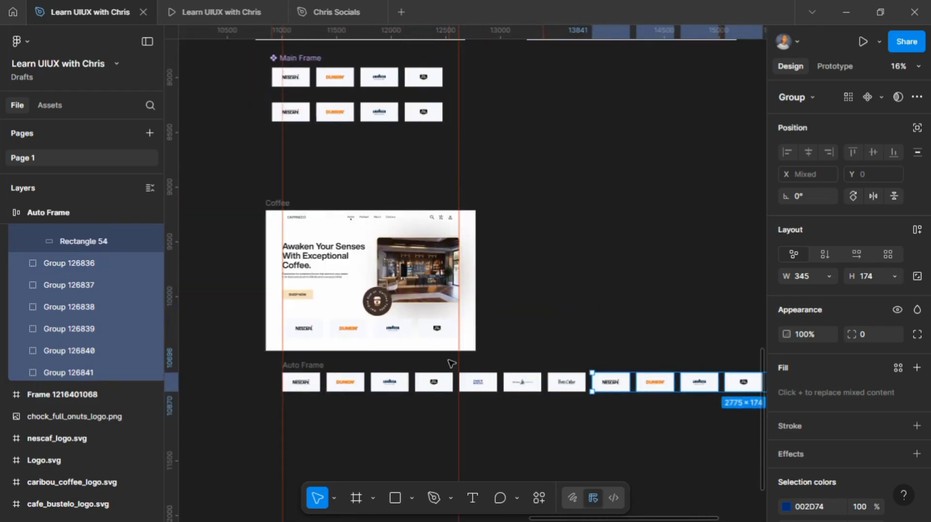
{"action": "left_click", "coordinate": [306, 366]}
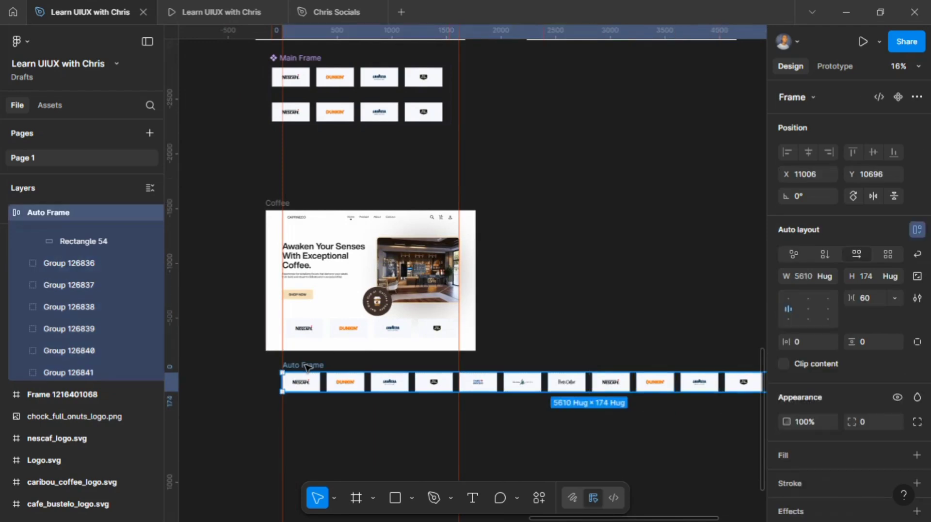
{"action": "right_click", "coordinate": [306, 367]}
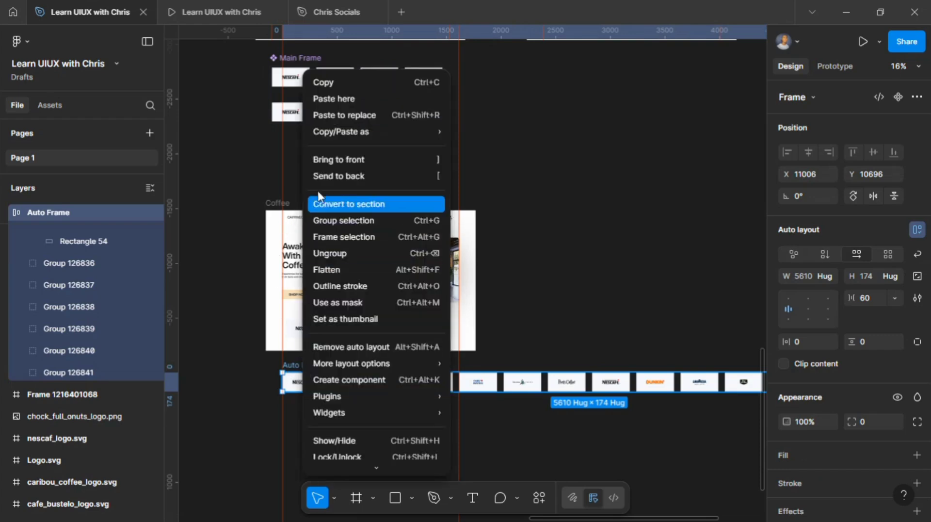
{"action": "left_click", "coordinate": [354, 237]}
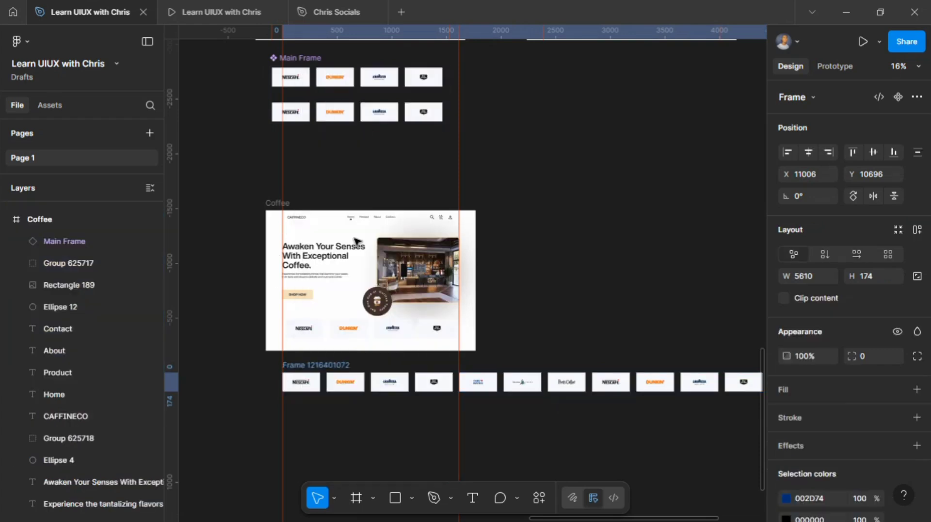
Step: Rename the new frame around the Auto Frame as "Sub Frame"
{"action": "double_click", "coordinate": [309, 364]}
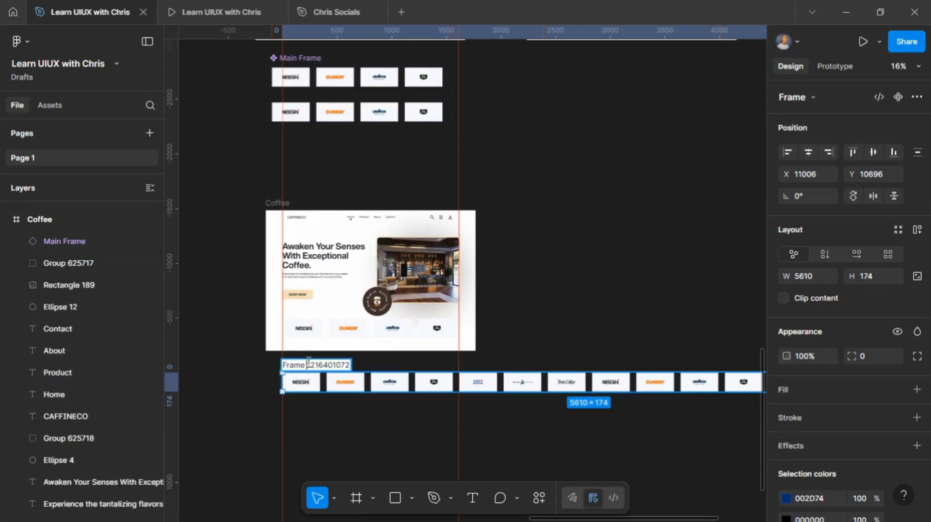
{"action": "left_click_drag", "start_coordinate": [308, 365], "coordinate": [337, 358]}
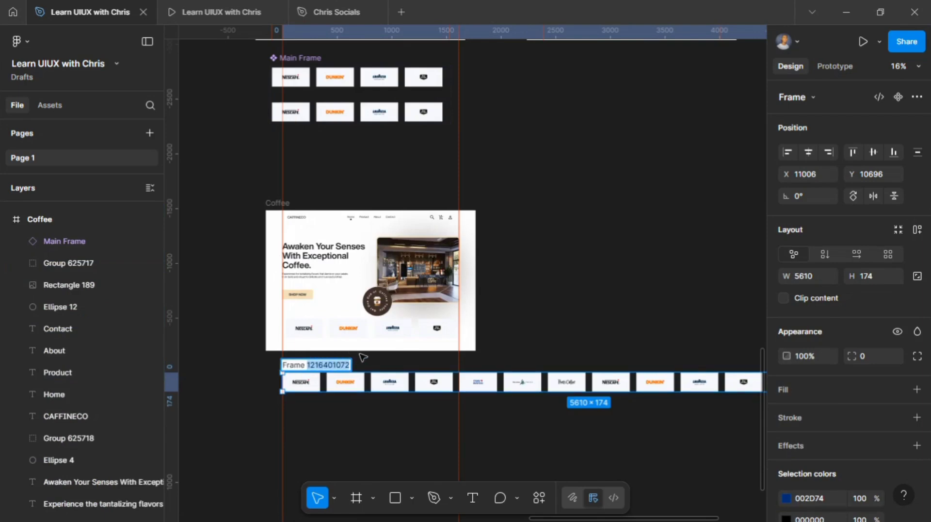
{"action": "key", "text": "BackSpace"}
{"action": "key", "text": "Home"}
{"action": "type", "text": "Sub"}
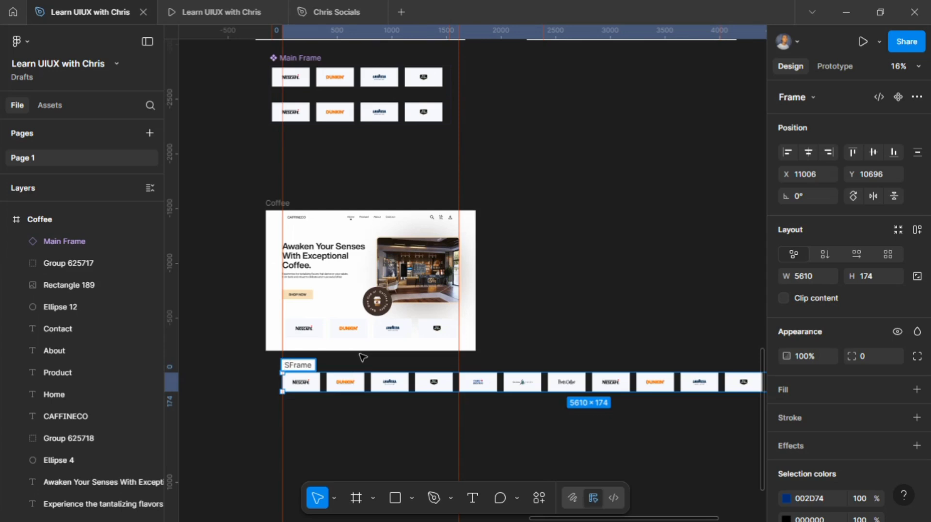
{"action": "left_click", "coordinate": [363, 358]}
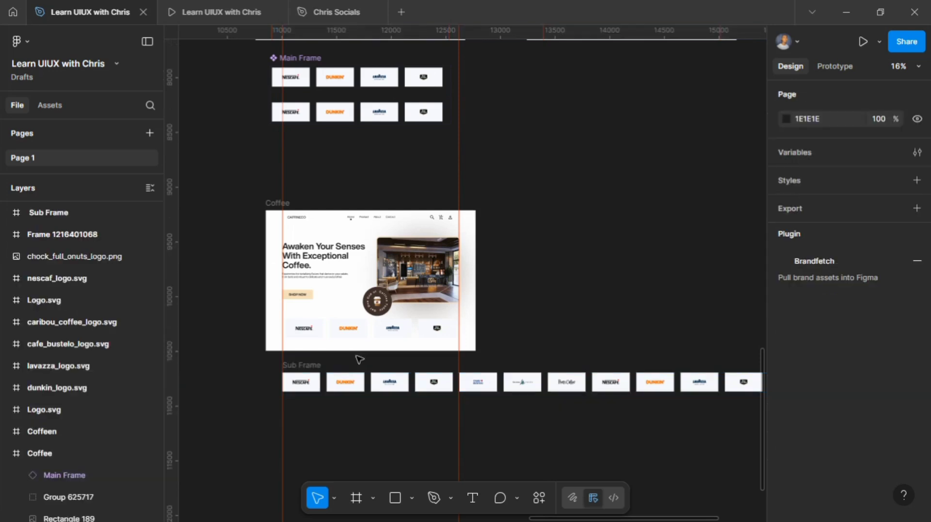
Step: Wrap the Sub Frame in another frame with Frame selection and name the outer frame "Main Frame"
{"action": "left_click", "coordinate": [312, 365]}
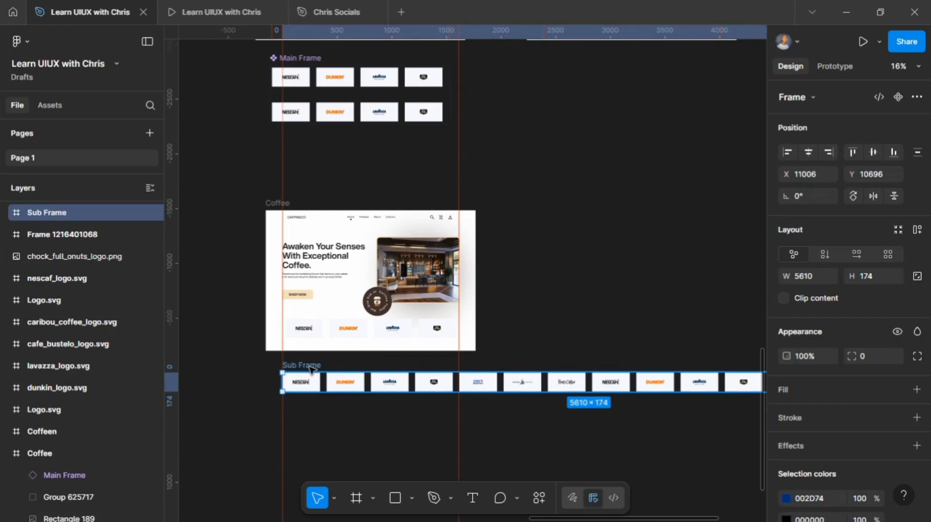
{"action": "right_click", "coordinate": [310, 370]}
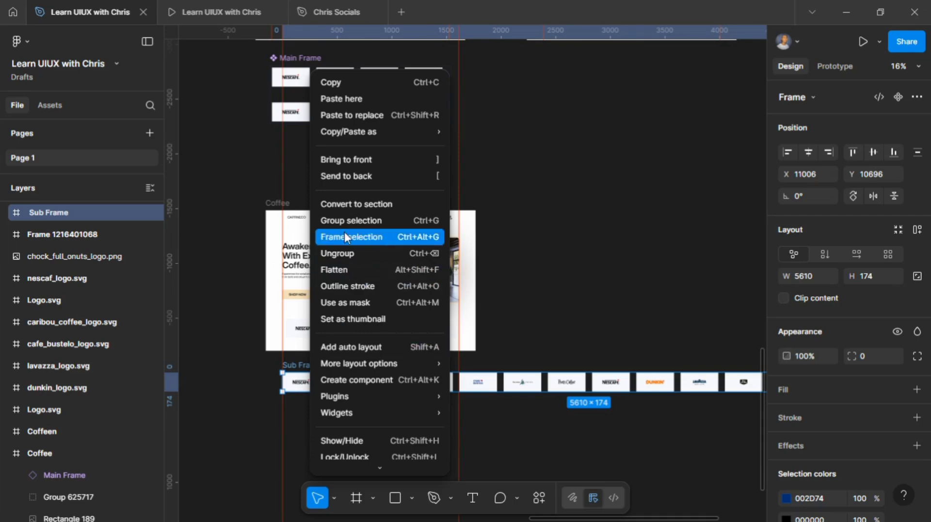
{"action": "left_click", "coordinate": [345, 237]}
{"action": "double_click", "coordinate": [310, 365]}
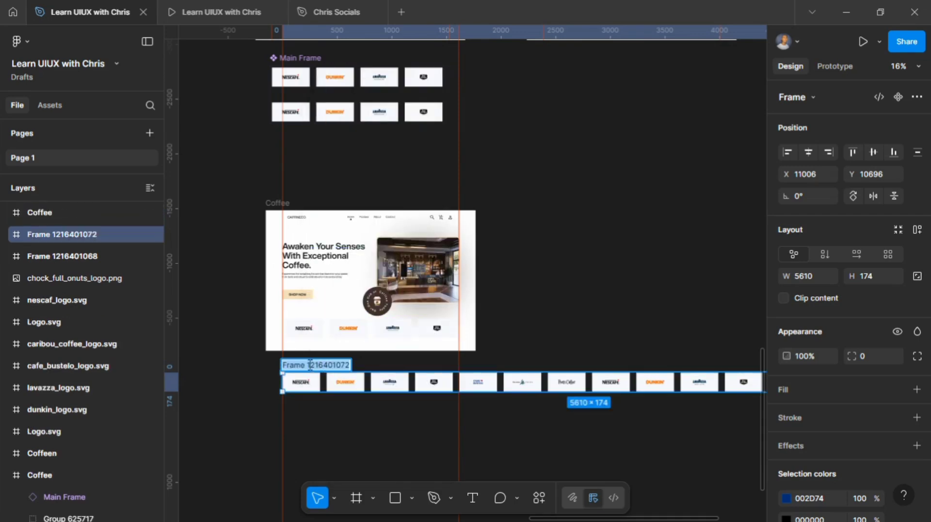
{"action": "left_click_drag", "start_coordinate": [307, 365], "coordinate": [375, 369]}
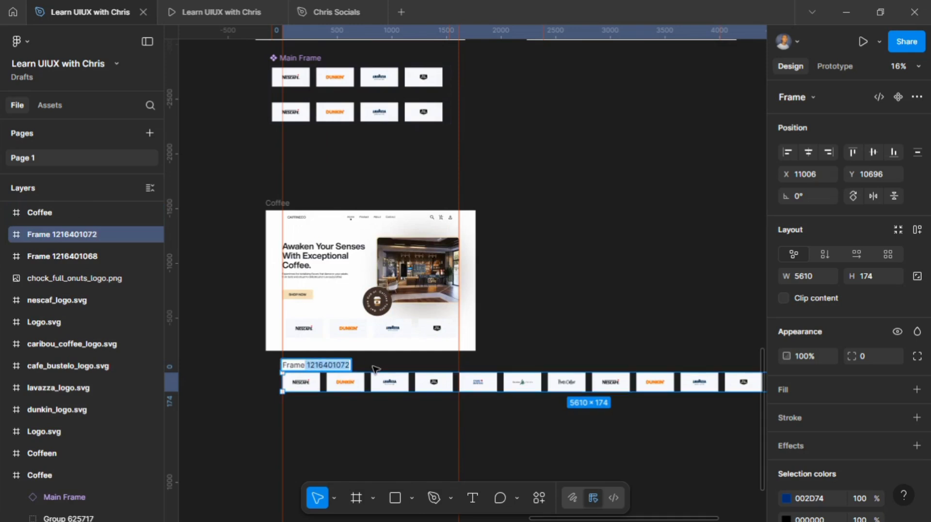
{"action": "key", "text": "BackSpace"}
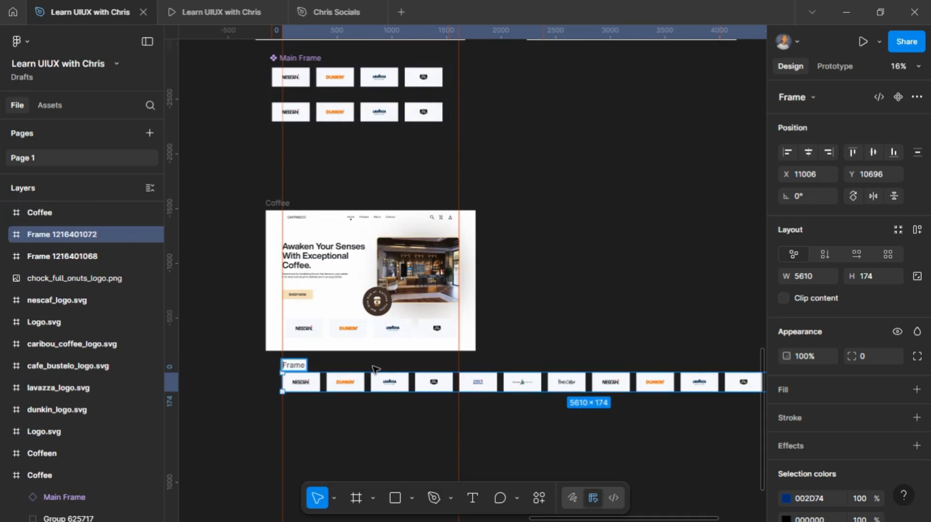
{"action": "key", "text": "Home"}
{"action": "type", "text": "Main"}
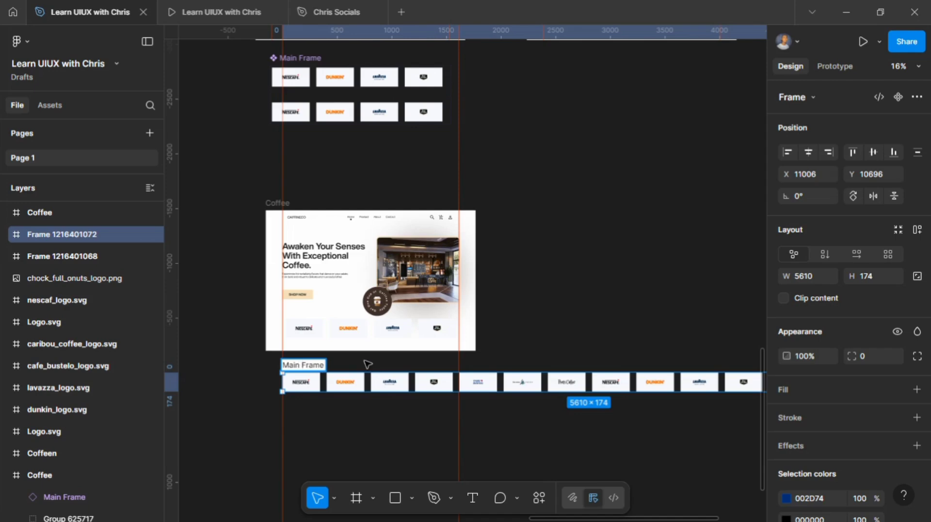
{"action": "left_click", "coordinate": [368, 364]}
Step: Select the new Main Frame and examine its extent against the vertical guides and the logo strip in the Coffee page
{"action": "scroll", "coordinate": [428, 247], "scroll_direction": "down", "scroll_amount": 4}
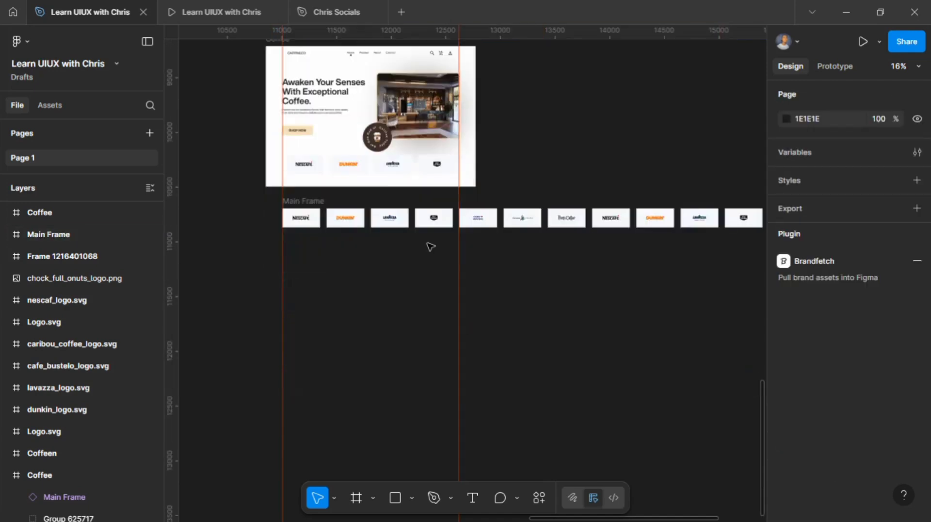
{"action": "scroll", "coordinate": [384, 160], "scroll_direction": "up", "scroll_amount": 3}
{"action": "scroll", "coordinate": [385, 160], "scroll_direction": "down", "scroll_amount": 2}
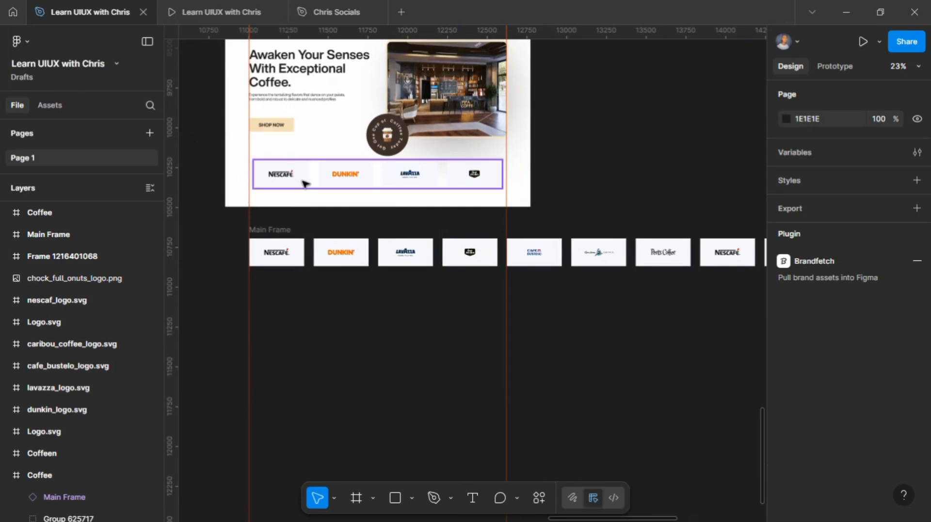
{"action": "left_click", "coordinate": [249, 154]}
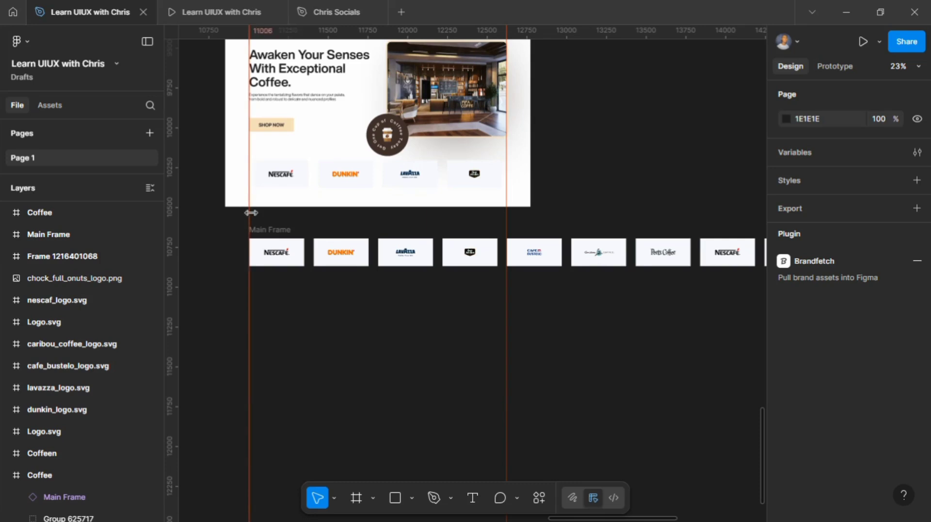
{"action": "scroll", "coordinate": [251, 214], "scroll_direction": "up", "scroll_amount": 3}
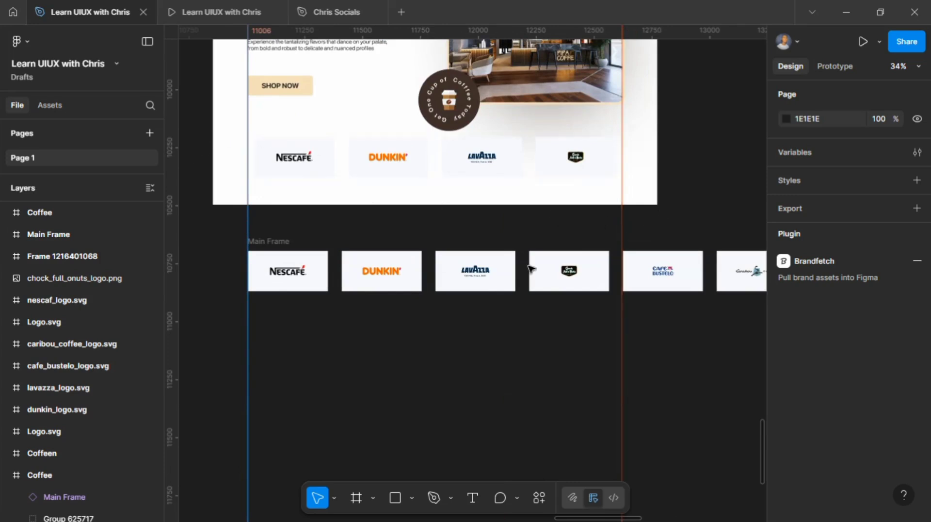
{"action": "left_click", "coordinate": [274, 243]}
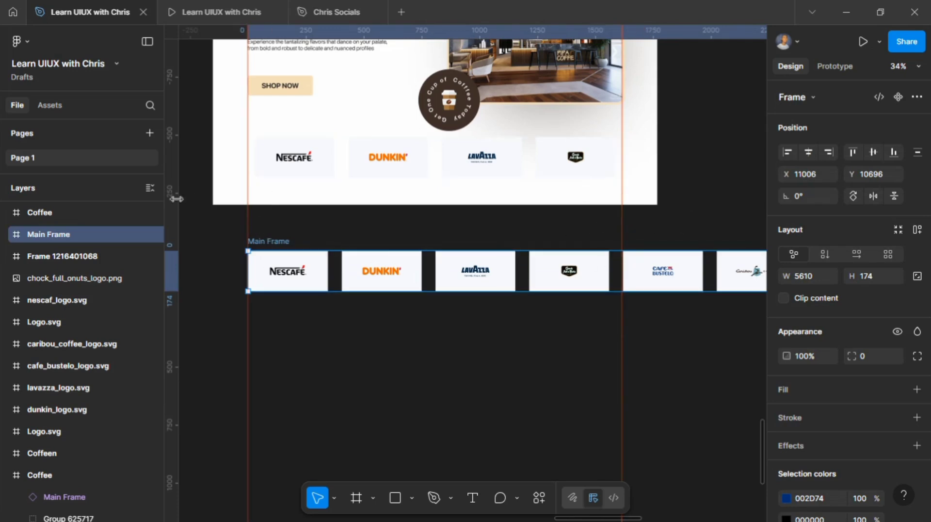
{"action": "left_click_drag", "start_coordinate": [173, 198], "coordinate": [174, 230]}
{"action": "scroll", "coordinate": [666, 259], "scroll_direction": "down", "scroll_amount": 5}
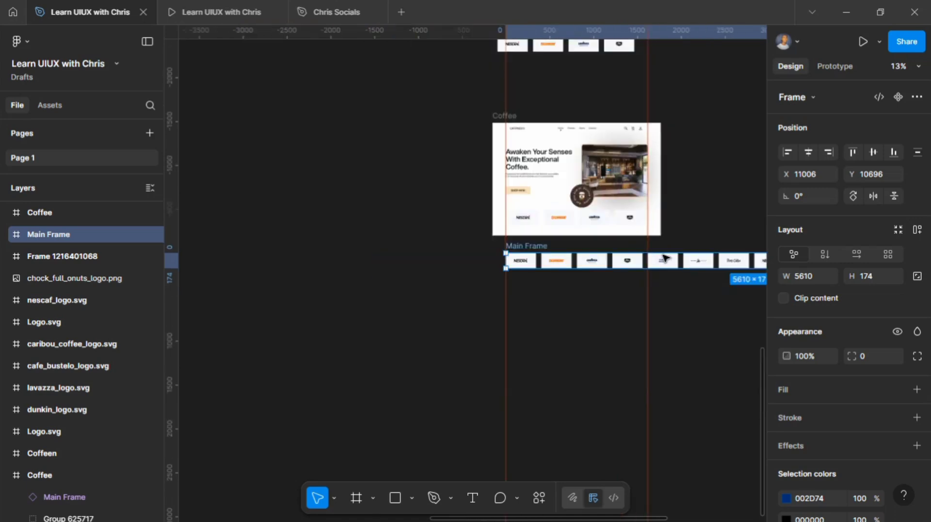
Step: Narrow the Main Frame to 1616 wide so that its outer edge meets the page's right vertical guide
{"action": "scroll", "coordinate": [666, 259], "scroll_direction": "right", "scroll_amount": 5}
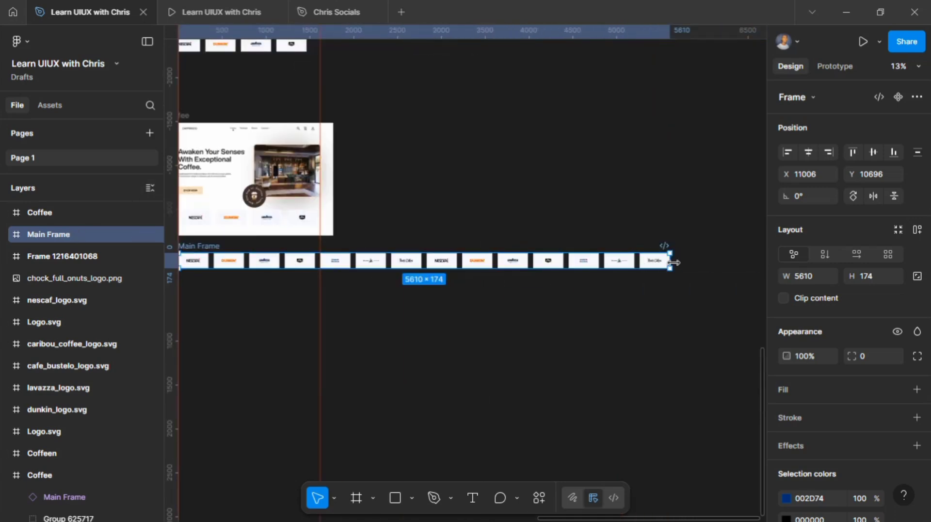
{"action": "left_click_drag", "start_coordinate": [674, 262], "coordinate": [321, 262]}
{"action": "scroll", "coordinate": [475, 245], "scroll_direction": "left", "scroll_amount": 2}
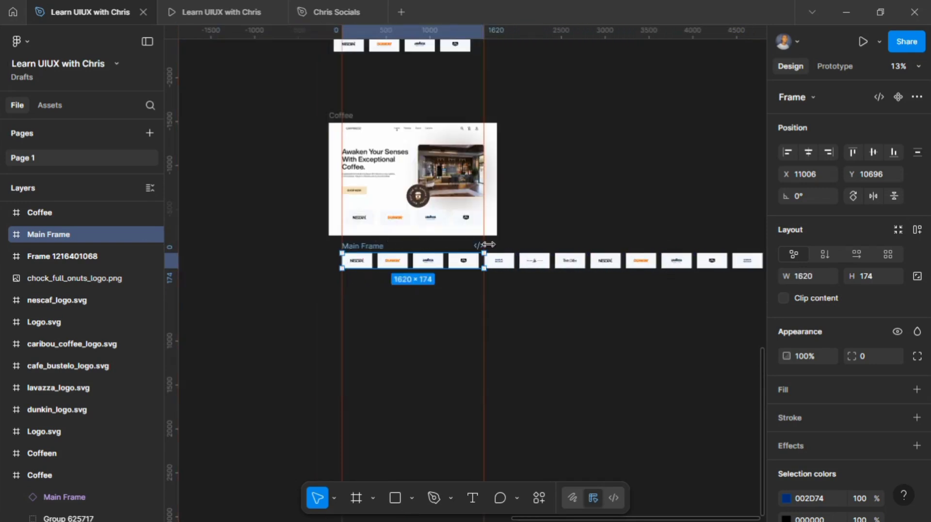
{"action": "scroll", "coordinate": [492, 246], "scroll_direction": "up", "scroll_amount": 3}
{"action": "scroll", "coordinate": [503, 245], "scroll_direction": "left", "scroll_amount": 1}
{"action": "scroll", "coordinate": [555, 256], "scroll_direction": "up", "scroll_amount": 3}
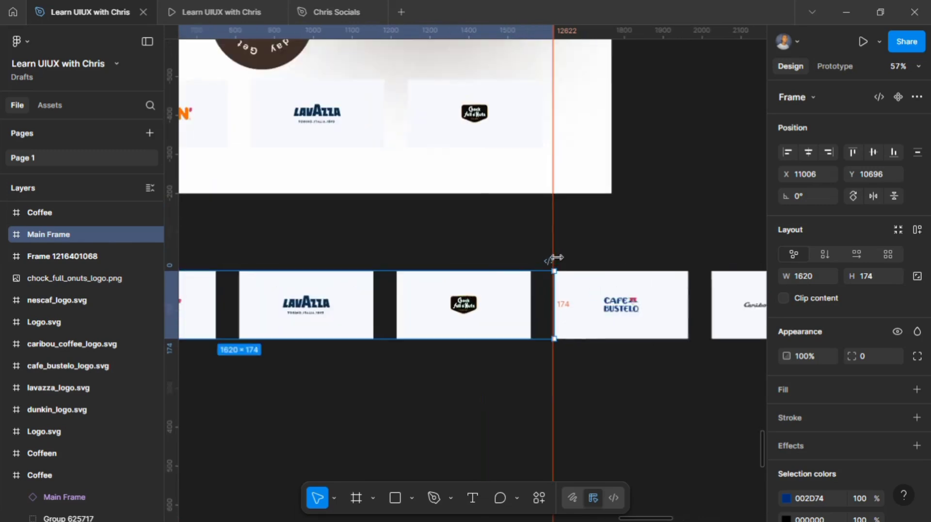
{"action": "left_click_drag", "start_coordinate": [551, 283], "coordinate": [551, 285]}
{"action": "scroll", "coordinate": [550, 286], "scroll_direction": "left", "scroll_amount": 3}
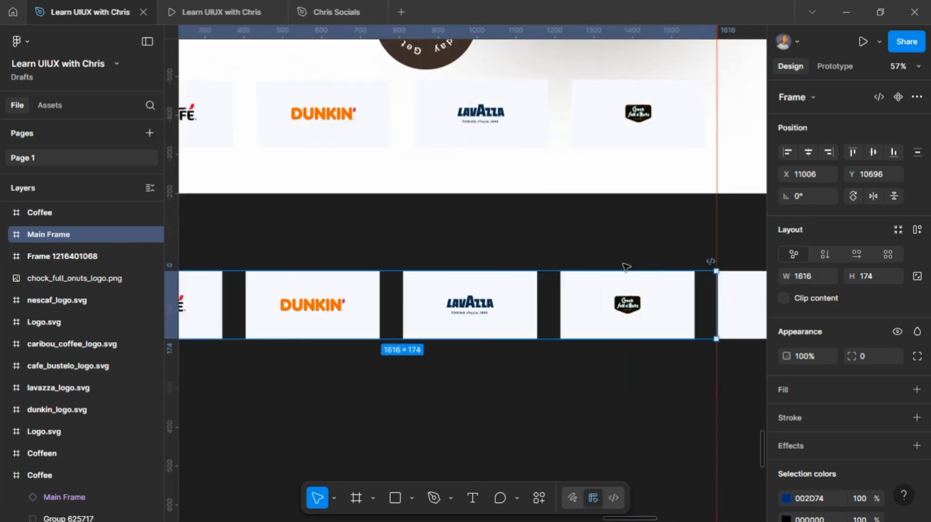
Step: Turn on Clip content for the Main Frame to hide the logo cards beyond its edge
{"action": "left_click", "coordinate": [784, 297]}
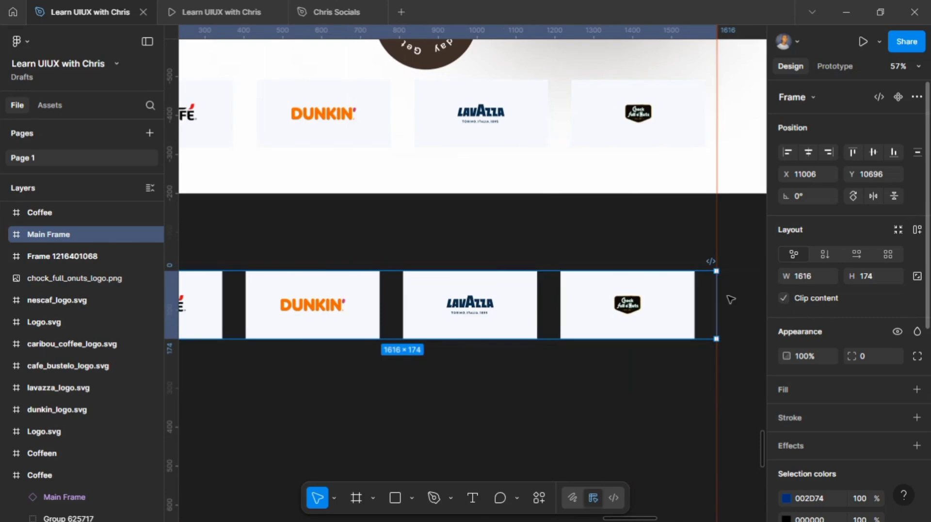
{"action": "scroll", "coordinate": [732, 298], "scroll_direction": "down", "scroll_amount": 5}
{"action": "scroll", "coordinate": [609, 303], "scroll_direction": "right", "scroll_amount": 3}
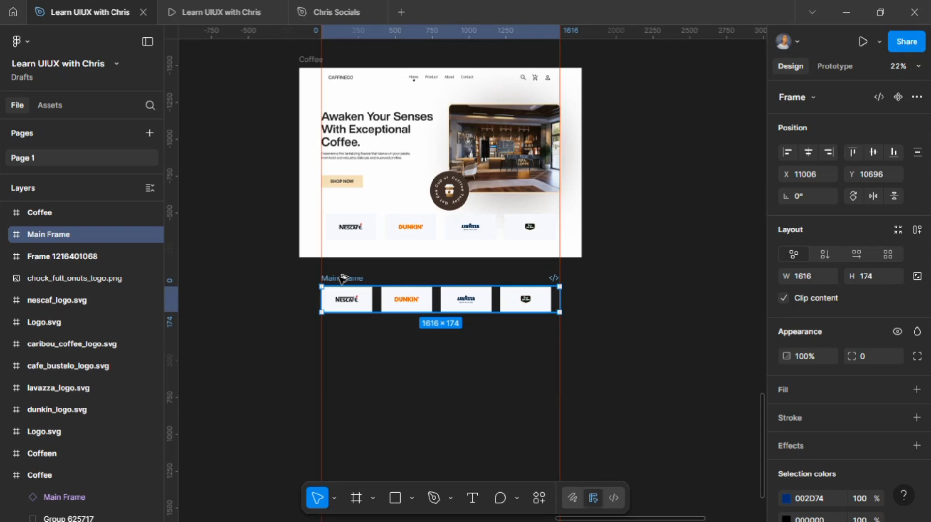
Step: Duplicate the Main Frame directly below itself at Y 11030 and select the Sub Frame inside the copy
{"action": "left_click_drag", "start_coordinate": [342, 277], "coordinate": [342, 329]}
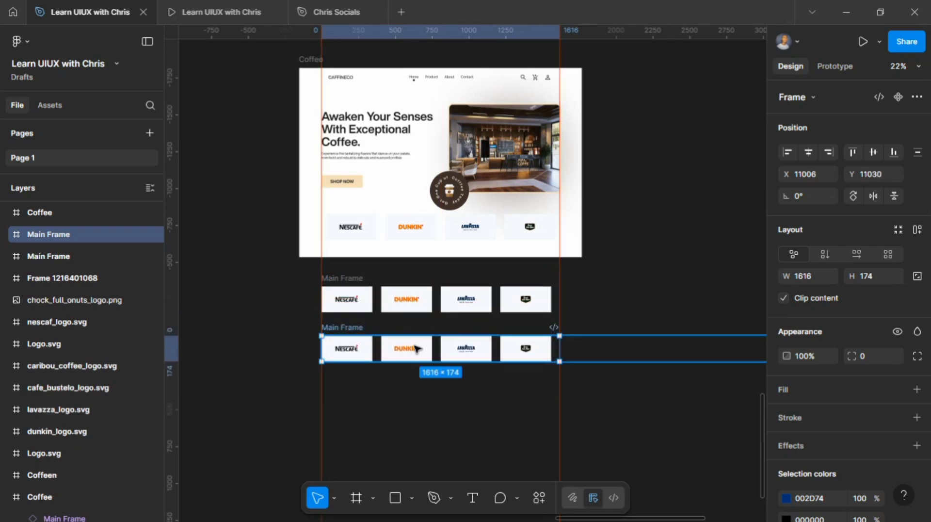
{"action": "scroll", "coordinate": [396, 343], "scroll_direction": "down", "scroll_amount": 3}
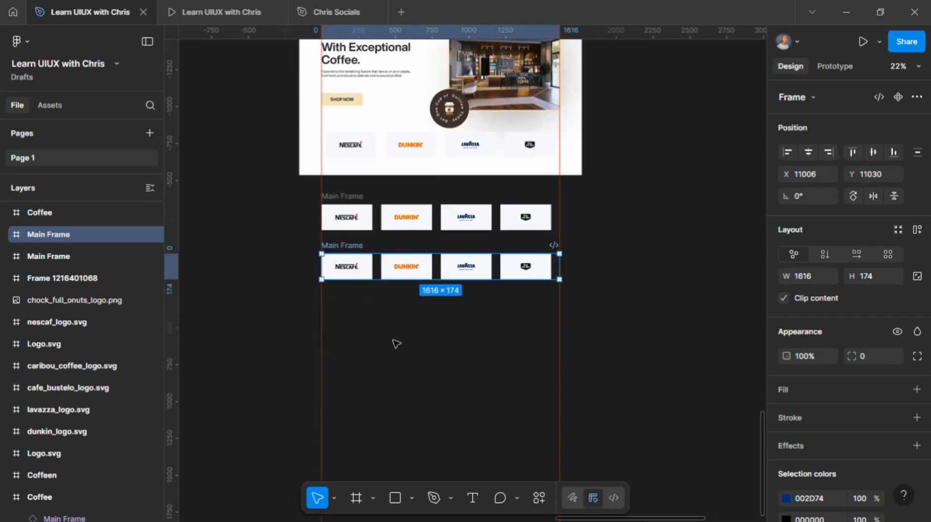
{"action": "double_click", "coordinate": [364, 274]}
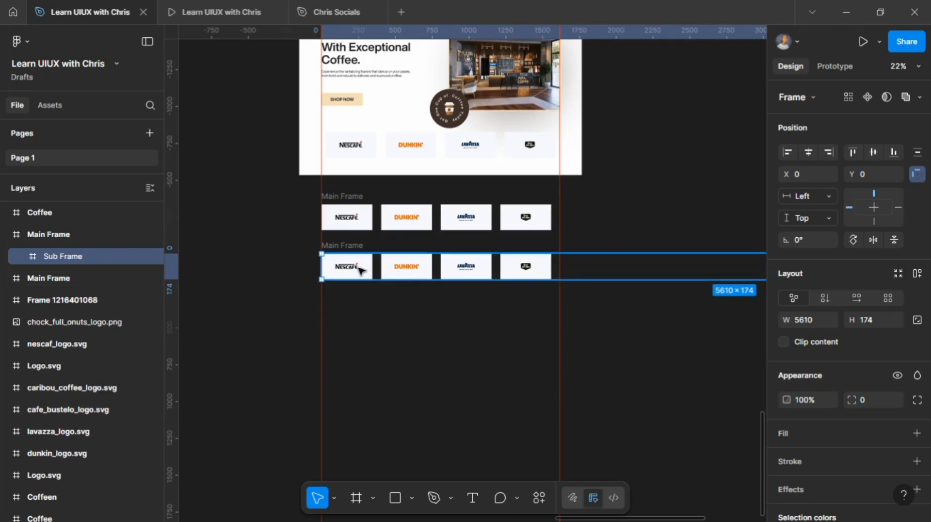
{"action": "left_click_drag", "start_coordinate": [356, 270], "coordinate": [192, 262]}
{"action": "key", "text": "ctrl+z"}
{"action": "left_click_drag", "start_coordinate": [422, 270], "coordinate": [325, 273]}
{"action": "key", "text": "ctrl+z"}
Step: Move the Sub Frame inside the lower Main Frame leftwards to about X -2591, Y 32, bringing the repeated Nescafé card into the visible strip
{"action": "left_click_drag", "start_coordinate": [397, 270], "coordinate": [339, 277]}
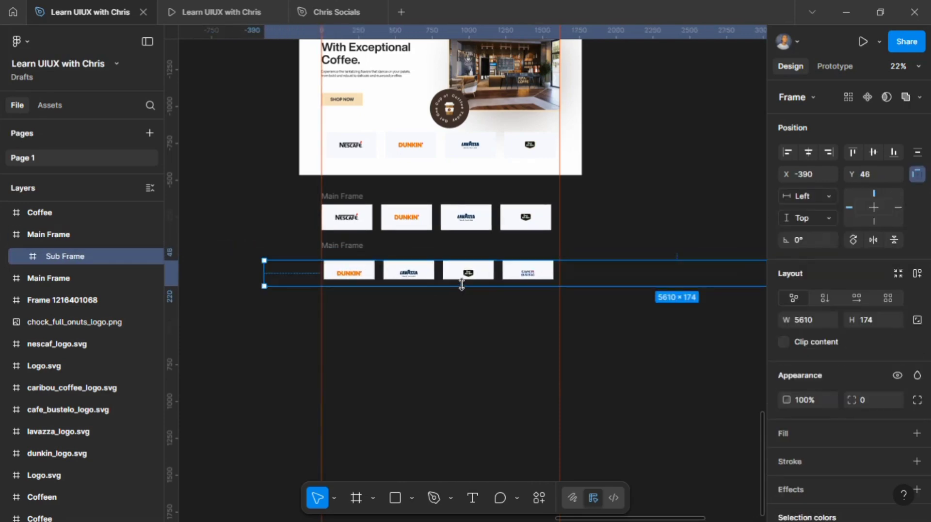
{"action": "left_click_drag", "start_coordinate": [473, 275], "coordinate": [389, 270]}
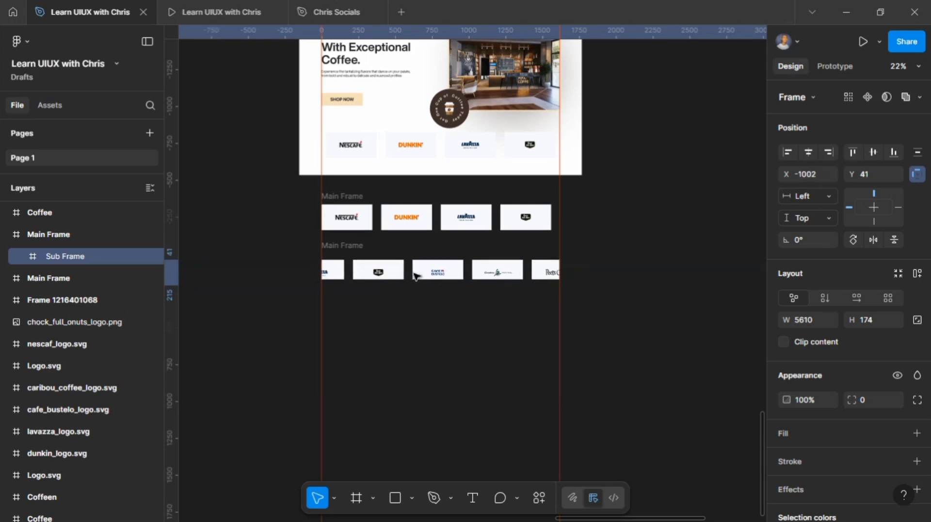
{"action": "left_click_drag", "start_coordinate": [543, 274], "coordinate": [335, 273]}
{"action": "left_click_drag", "start_coordinate": [420, 268], "coordinate": [420, 268]}
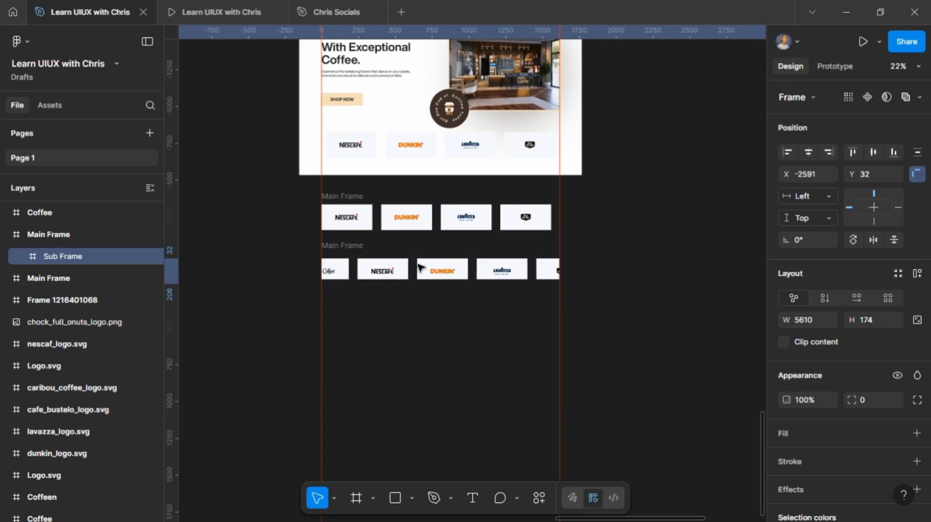
Step: Nudge the lower Sub Frame left to X -2829 so the repeated Nescafé card starts near the left guide
{"action": "key", "text": "Left"}
{"action": "key", "text": "Left"}
{"action": "key", "text": "Left"}
{"action": "key", "text": "Left"}
{"action": "key", "text": "Left"}
{"action": "key", "text": "Left"}
{"action": "key", "text": "Left"}
{"action": "key", "text": "Left"}
{"action": "key", "text": "Left"}
{"action": "key", "text": "Left"}
{"action": "key", "text": "Left"}
{"action": "key", "text": "Left"}
{"action": "key", "text": "Left"}
{"action": "key", "text": "Left"}
{"action": "key", "text": "Left"}
{"action": "key", "text": "Left"}
{"action": "key", "text": "Left"}
{"action": "key", "text": "Left"}
{"action": "key", "text": "Left"}
{"action": "key", "text": "Left"}
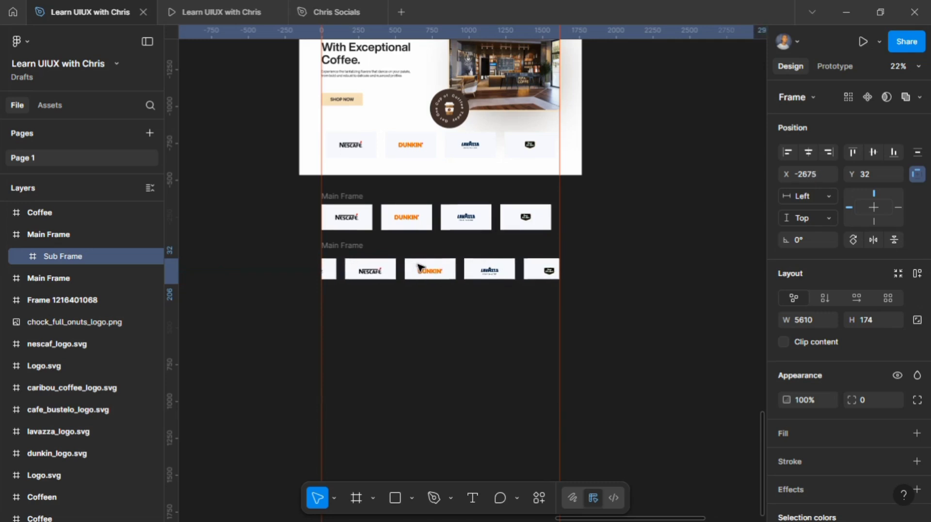
{"action": "key", "text": "Left"}
{"action": "key", "text": "Left"}
{"action": "key", "text": "Left"}
{"action": "key", "text": "Left"}
{"action": "key", "text": "Left"}
{"action": "key", "text": "Left"}
{"action": "key", "text": "Left"}
{"action": "key", "text": "Left"}
{"action": "key", "text": "Left"}
{"action": "key", "text": "Left"}
{"action": "key", "text": "Left"}
{"action": "key", "text": "Left"}
{"action": "key", "text": "Left"}
{"action": "key", "text": "Left"}
{"action": "key", "text": "Left"}
{"action": "key", "text": "Left"}
{"action": "key", "text": "Left"}
{"action": "key", "text": "Left"}
{"action": "key", "text": "Left"}
{"action": "key", "text": "Left"}
{"action": "key", "text": "Left"}
{"action": "key", "text": "Left"}
{"action": "key", "text": "Left"}
{"action": "key", "text": "Left"}
{"action": "key", "text": "Left"}
{"action": "key", "text": "Left"}
{"action": "key", "text": "Left"}
{"action": "key", "text": "Left"}
{"action": "key", "text": "Left"}
{"action": "key", "text": "Left"}
{"action": "key", "text": "Left"}
{"action": "key", "text": "Left"}
{"action": "key", "text": "Left"}
{"action": "key", "text": "Left"}
{"action": "key", "text": "Left"}
{"action": "key", "text": "Left"}
{"action": "key", "text": "Left"}
{"action": "key", "text": "Left"}
{"action": "key", "text": "Left"}
{"action": "key", "text": "Left"}
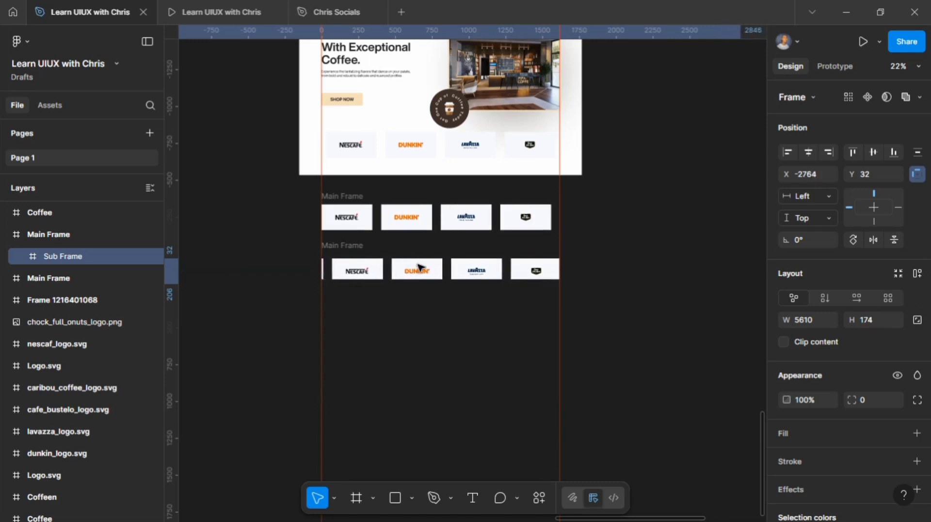
{"action": "key", "text": "Left"}
{"action": "key", "text": "Left"}
{"action": "key", "text": "Left"}
{"action": "key", "text": "Left"}
{"action": "key", "text": "Left"}
{"action": "key", "text": "Left"}
{"action": "key", "text": "Left"}
{"action": "key", "text": "Left"}
{"action": "key", "text": "Left"}
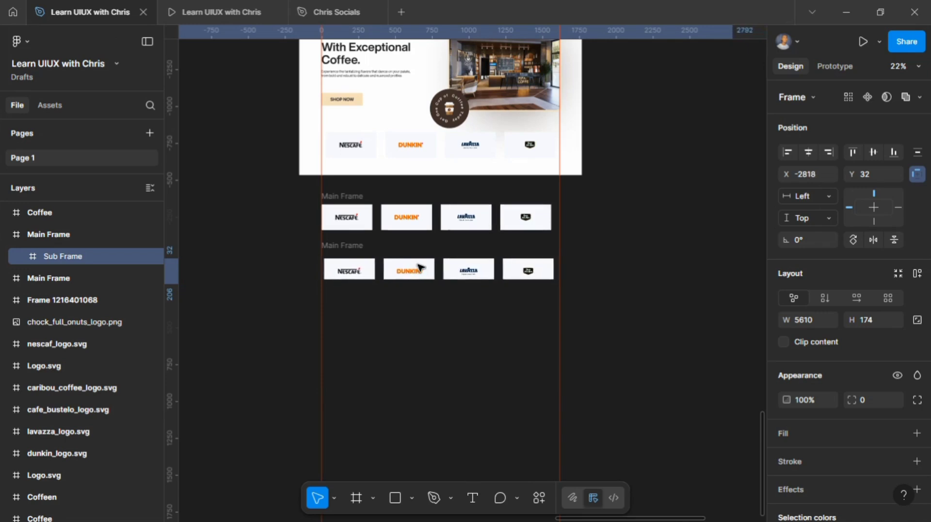
{"action": "key", "text": "Left"}
{"action": "key", "text": "Left"}
{"action": "key", "text": "Left"}
{"action": "key", "text": "Left"}
{"action": "key", "text": "Left"}
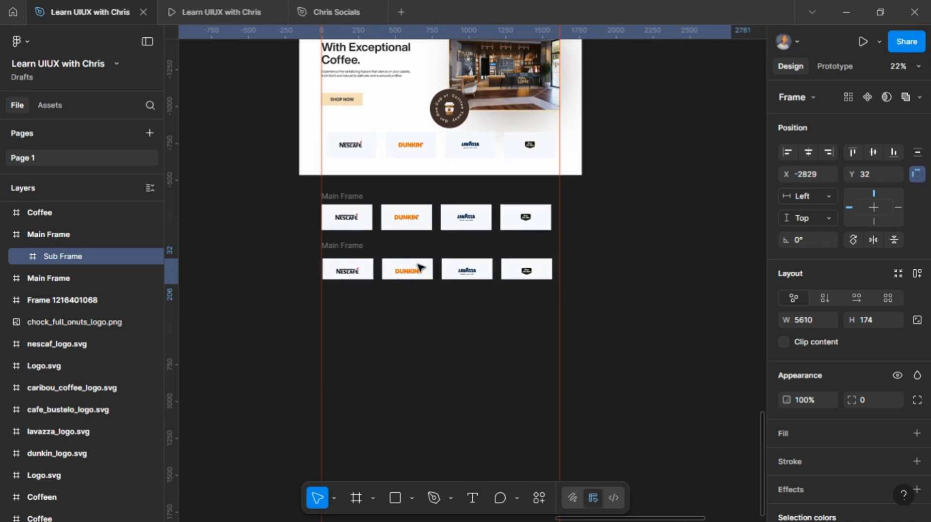
Step: Nudge the lower Sub Frame up to Y -3 so the full height of the logo cards fits its Main Frame
{"action": "key", "text": "Up"}
{"action": "key", "text": "Up"}
{"action": "key", "text": "Up"}
{"action": "key", "text": "Up"}
{"action": "key", "text": "Up"}
{"action": "key", "text": "Up"}
{"action": "key", "text": "Up"}
{"action": "key", "text": "Up"}
{"action": "key", "text": "Up"}
{"action": "key", "text": "Up"}
{"action": "key", "text": "Up"}
{"action": "key", "text": "Up"}
{"action": "key", "text": "Up"}
{"action": "key", "text": "Up"}
{"action": "key", "text": "Up"}
{"action": "key", "text": "Up"}
{"action": "key", "text": "Up"}
{"action": "key", "text": "Up"}
{"action": "key", "text": "Up"}
{"action": "key", "text": "Up"}
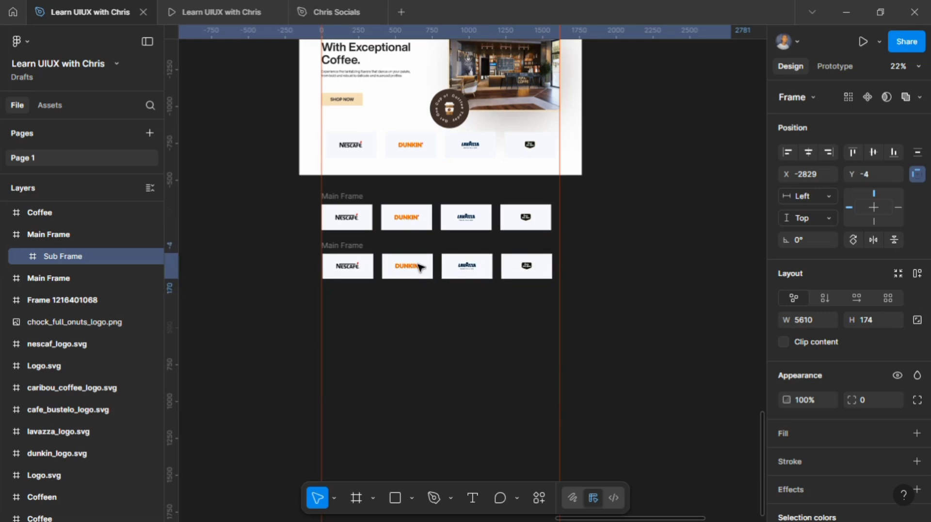
{"action": "key", "text": "Down"}
{"action": "key", "text": "Down"}
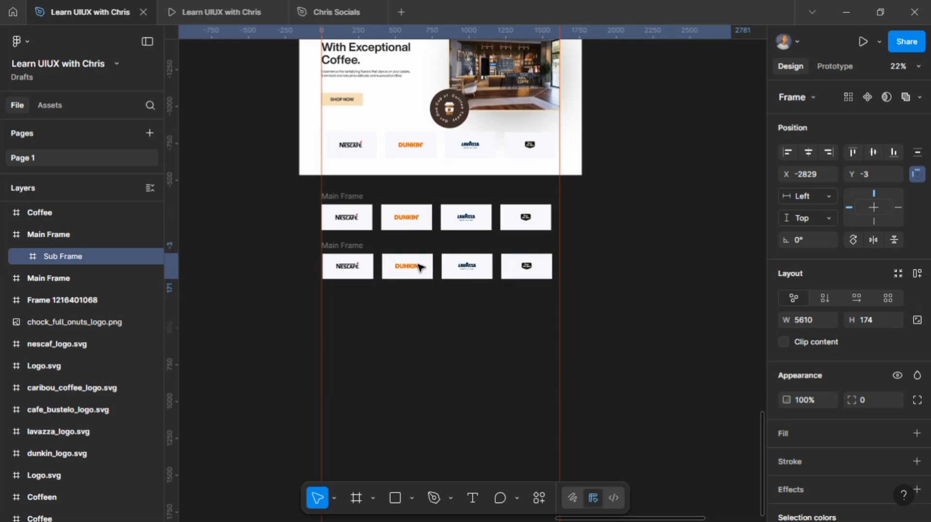
Step: Fine-tune the lower Sub Frame to X -2833, Y -4 so its cards line up with those in the upper Main Frame
{"action": "scroll", "coordinate": [401, 255], "scroll_direction": "up", "scroll_amount": 5}
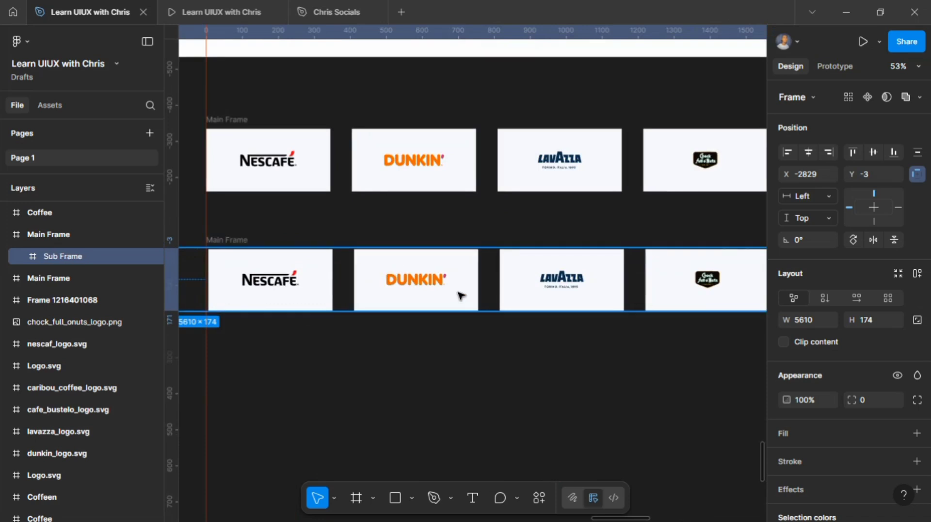
{"action": "key", "text": "Up"}
{"action": "key", "text": "Up"}
{"action": "key", "text": "Down"}
{"action": "key", "text": "Left"}
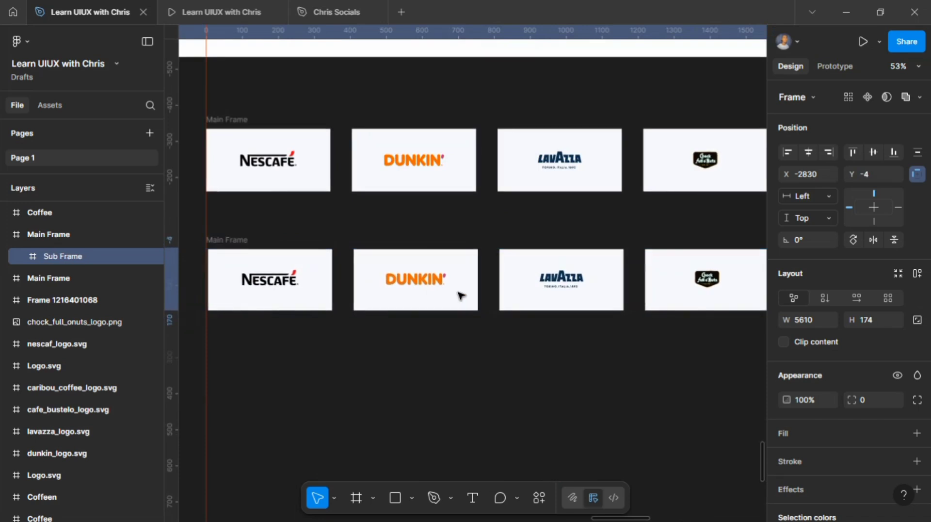
{"action": "key", "text": "Left"}
{"action": "key", "text": "Left"}
{"action": "key", "text": "Left"}
{"action": "key", "text": "Left"}
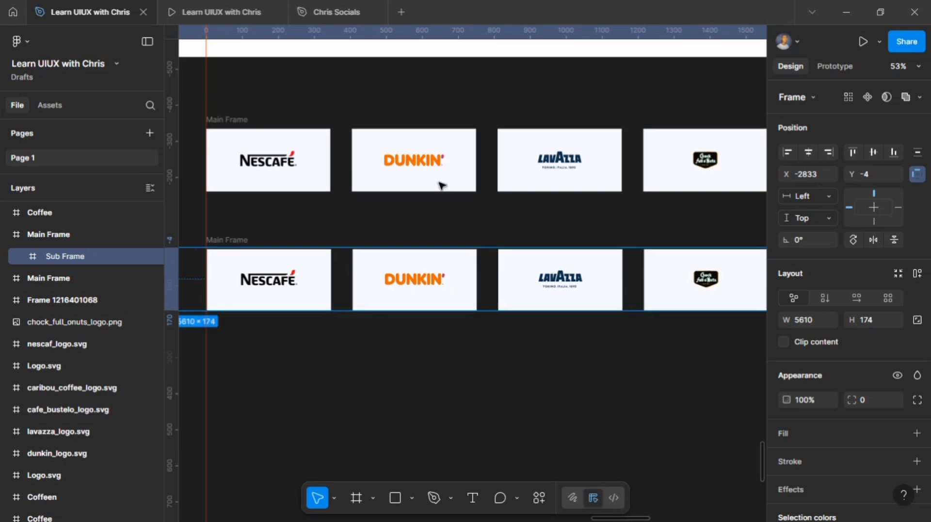
Step: Compare the Dunkin' cards of both strips and try raising the lower Sub Frame to Y -8 before restoring Y -4
{"action": "left_click", "coordinate": [441, 186]}
{"action": "scroll", "coordinate": [461, 167], "scroll_direction": "up", "scroll_amount": 5}
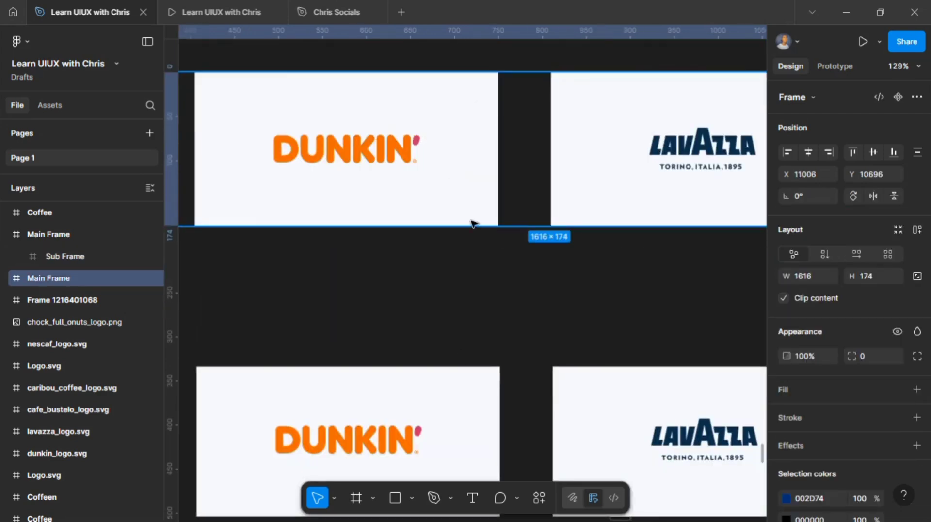
{"action": "left_click", "coordinate": [462, 437]}
{"action": "scroll", "coordinate": [480, 406], "scroll_direction": "down", "scroll_amount": 4}
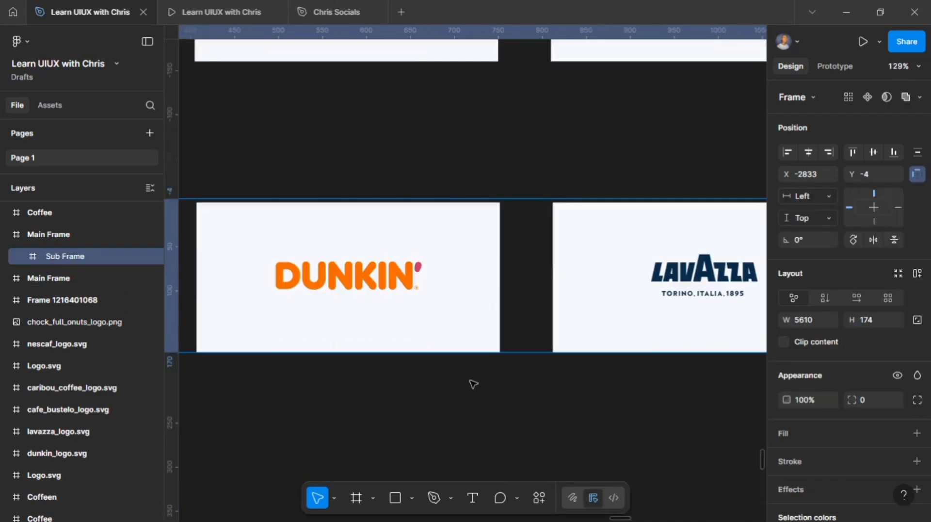
{"action": "key", "text": "Up"}
{"action": "key", "text": "Up"}
{"action": "key", "text": "Up"}
{"action": "key", "text": "Up"}
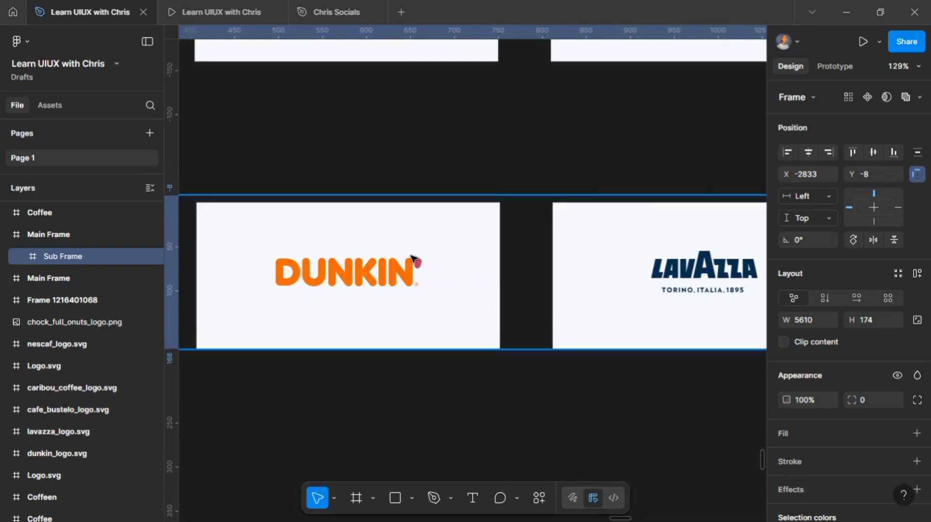
{"action": "key", "text": "Down"}
{"action": "key", "text": "Down"}
{"action": "key", "text": "Down"}
{"action": "key", "text": "Down"}
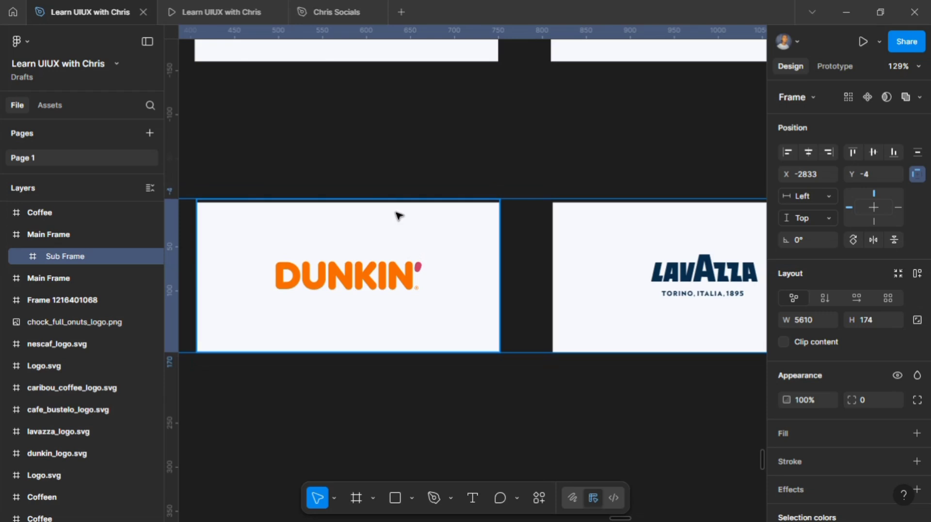
Step: Reselect the Sub Frame of the lower strip and try raising it to Y -7 before lowering it again
{"action": "double_click", "coordinate": [392, 217]}
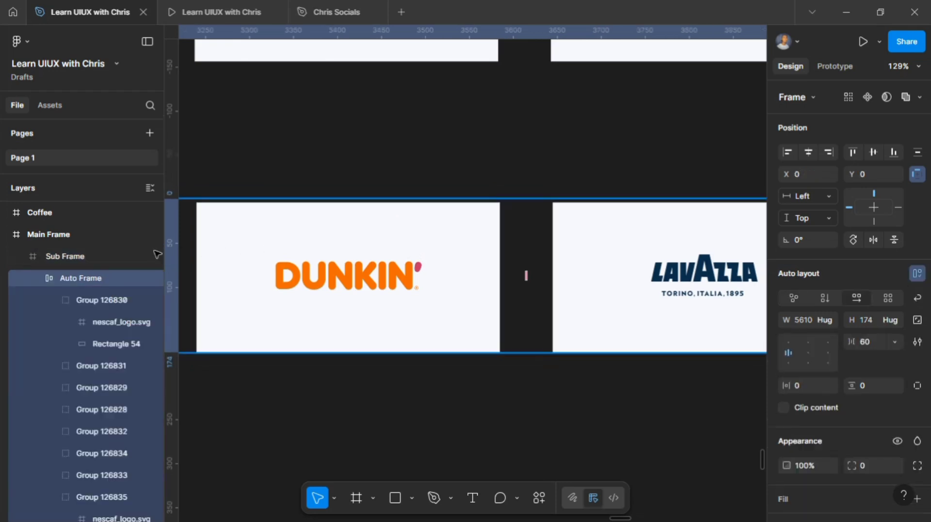
{"action": "left_click", "coordinate": [104, 254]}
{"action": "key", "text": "Up"}
{"action": "key", "text": "Up"}
{"action": "key", "text": "Up"}
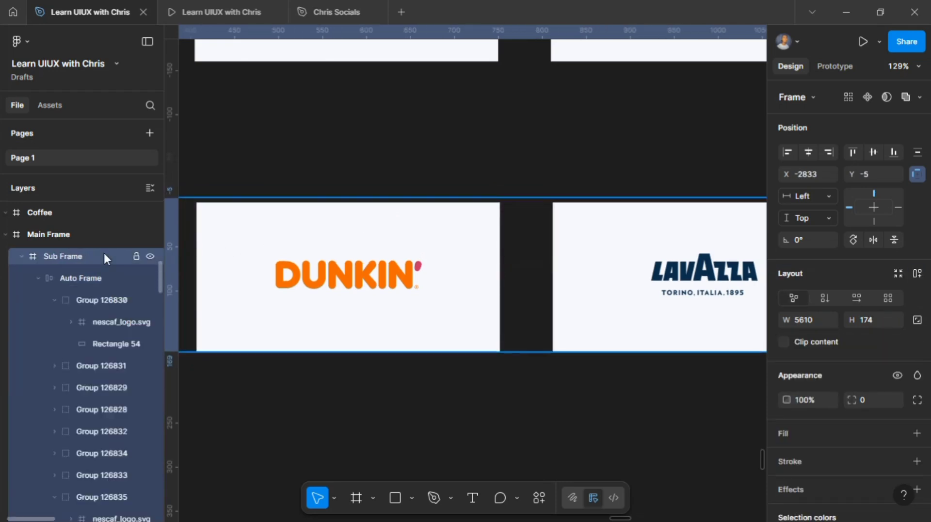
{"action": "key", "text": "Down"}
{"action": "key", "text": "Down"}
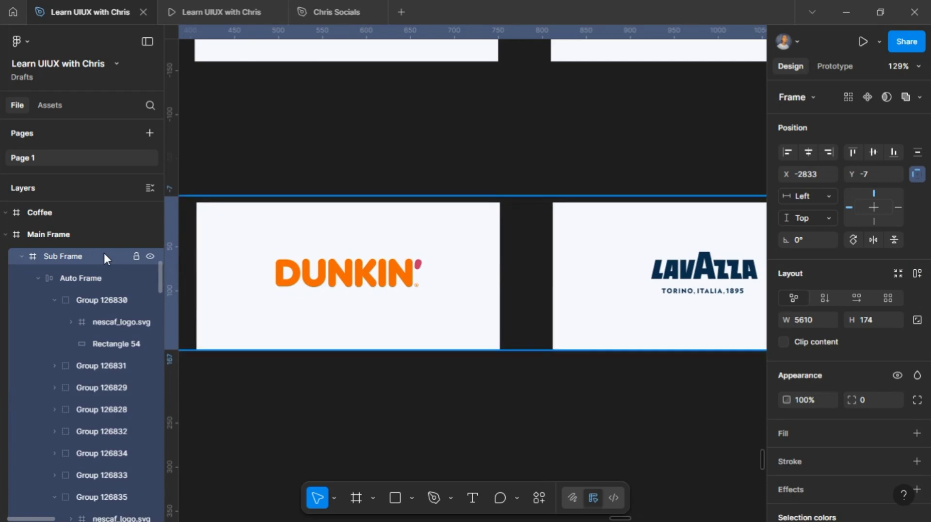
{"action": "scroll", "coordinate": [256, 114], "scroll_direction": "down", "scroll_amount": 8}
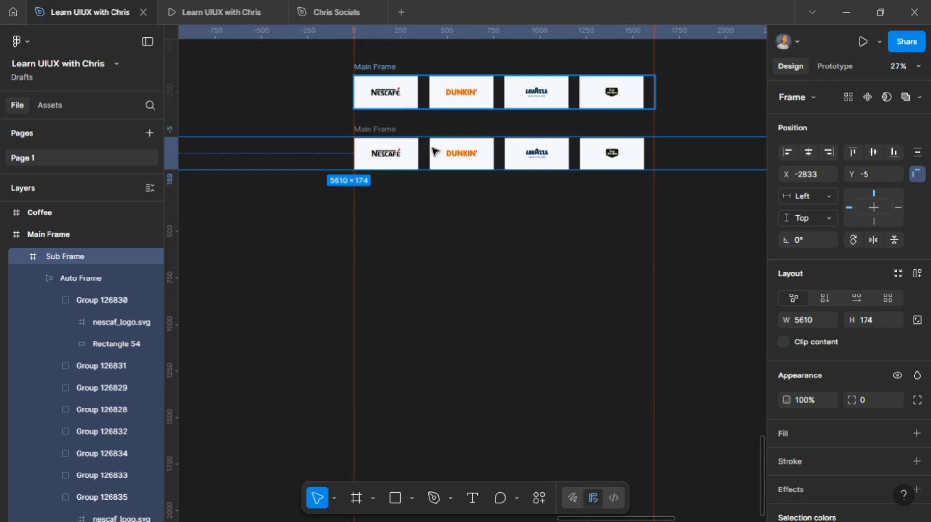
Step: Examine the size and alignment of both Main Frames and the lower Sub Frame against the guides
{"action": "key", "text": "Escape"}
{"action": "left_click", "coordinate": [390, 133]}
{"action": "scroll", "coordinate": [436, 136], "scroll_direction": "up", "scroll_amount": 3}
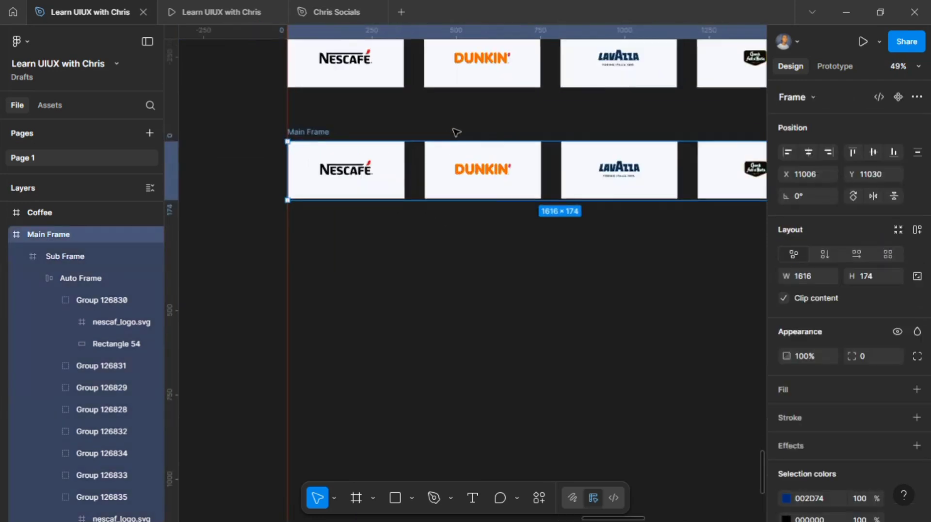
{"action": "left_click", "coordinate": [464, 185]}
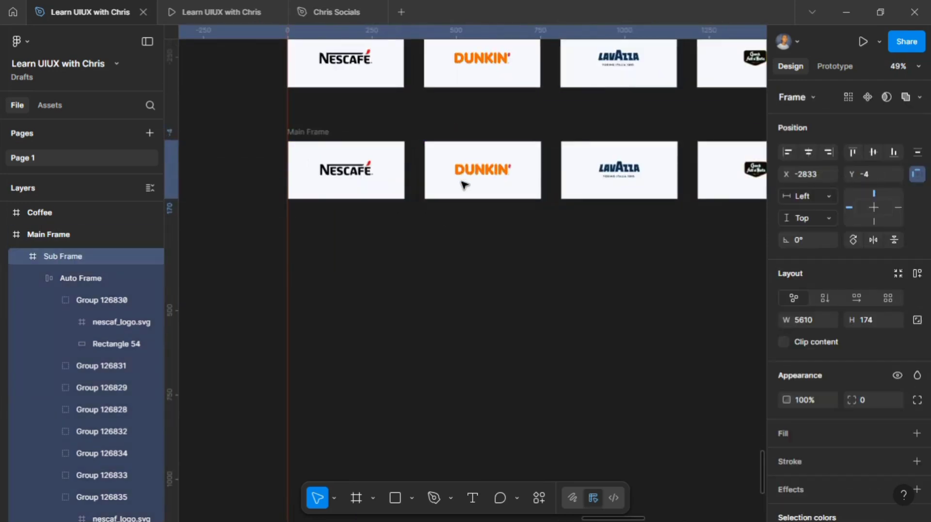
{"action": "left_click", "coordinate": [448, 245]}
{"action": "scroll", "coordinate": [451, 250], "scroll_direction": "down", "scroll_amount": 3}
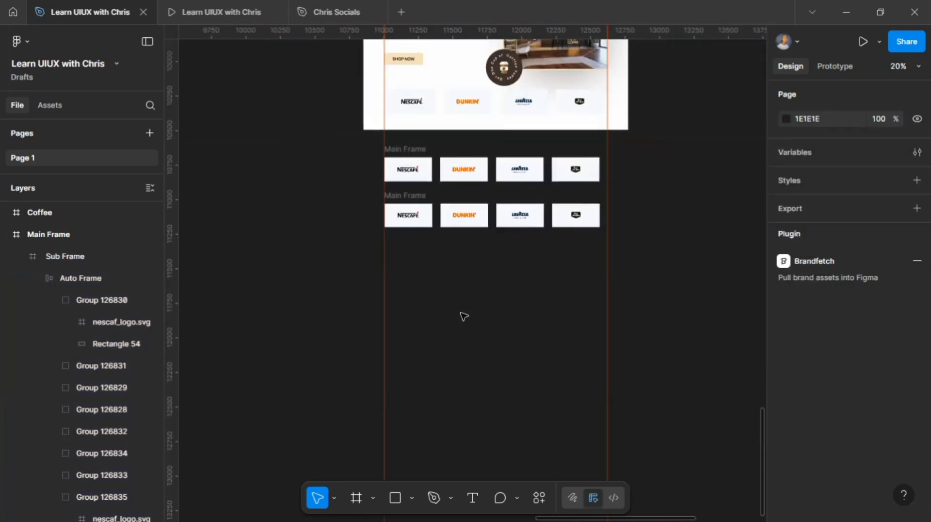
{"action": "left_click", "coordinate": [408, 150]}
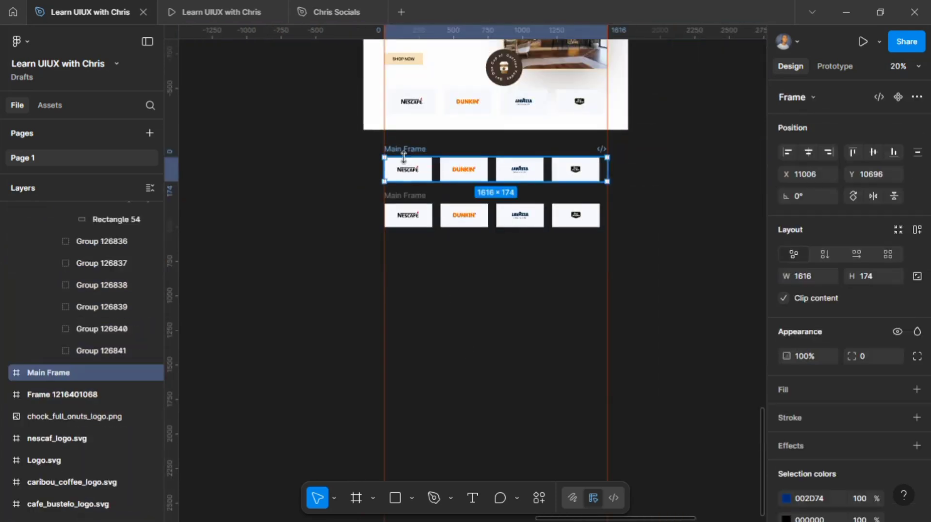
{"action": "left_click", "coordinate": [404, 196]}
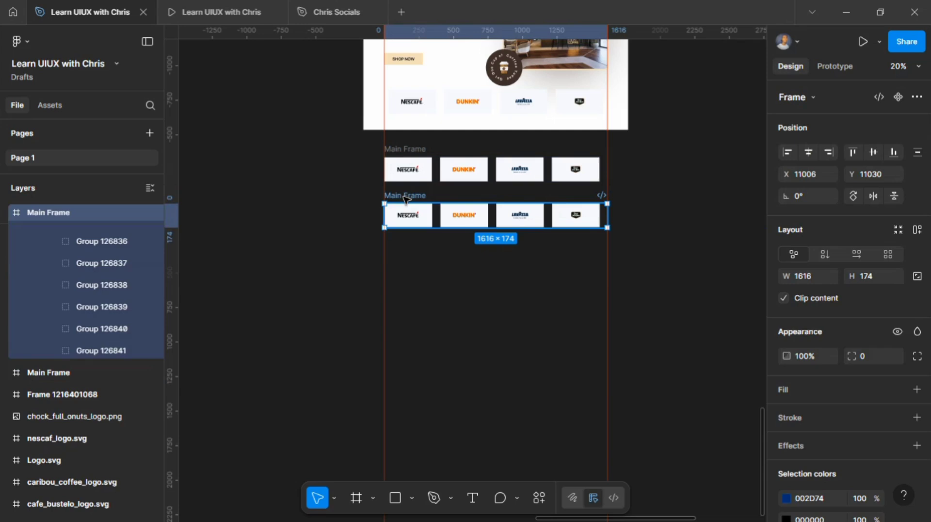
Step: Delete the existing coffee logo strip from the bottom of the Coffee landing page
{"action": "left_click", "coordinate": [420, 110]}
{"action": "key", "text": "Delete"}
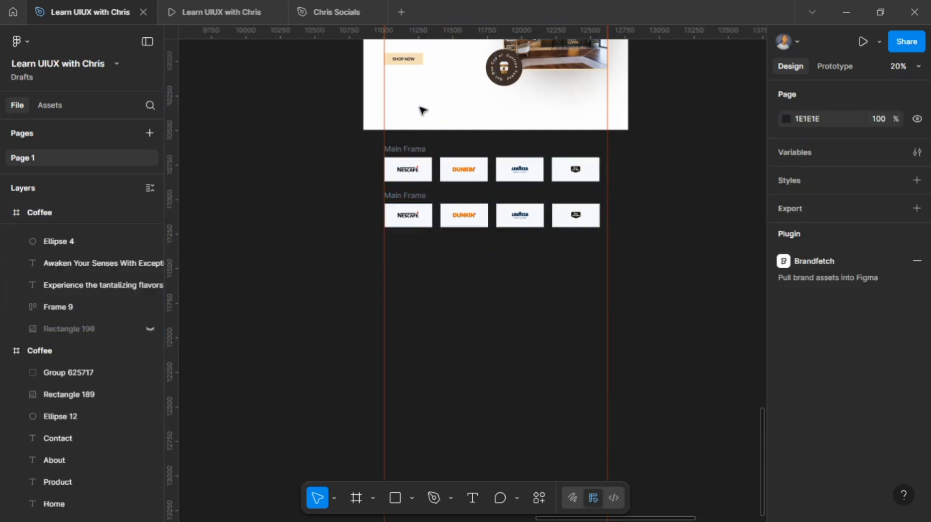
Step: Combine the two Main Frame logo strips below the Coffee page into one component set
{"action": "left_click", "coordinate": [399, 151]}
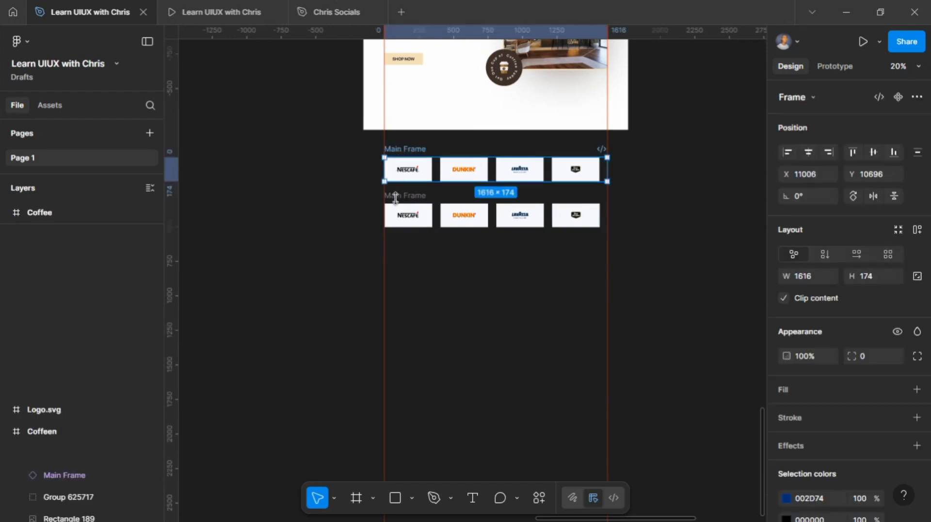
{"action": "left_click", "coordinate": [404, 195], "text": "shift"}
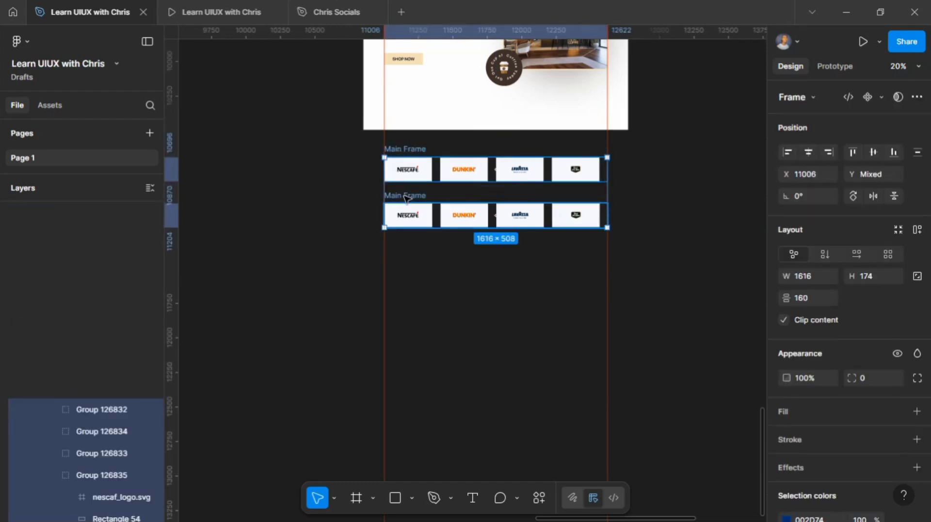
{"action": "left_click", "coordinate": [880, 96]}
{"action": "left_click", "coordinate": [839, 152]}
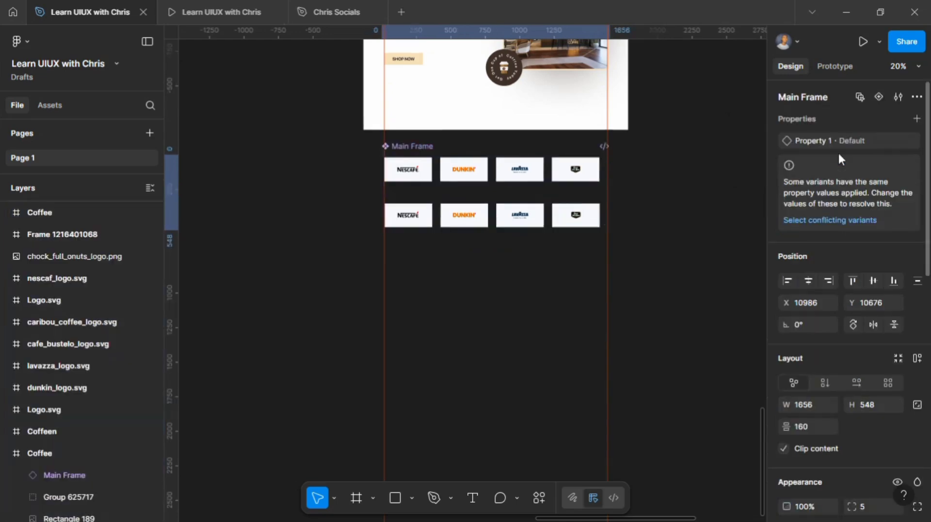
Step: Link the upper Main Frame variant to the lower one with an After delay trigger of 1 ms
{"action": "left_click", "coordinate": [541, 179]}
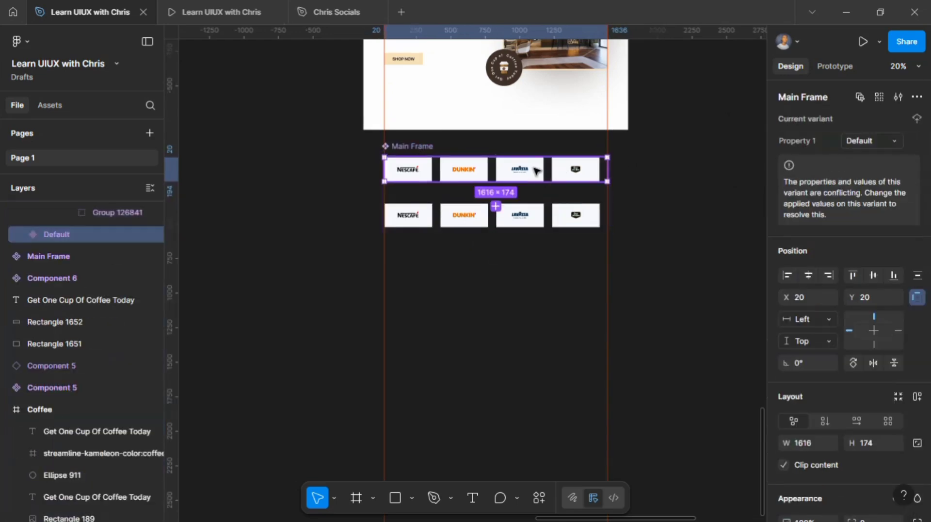
{"action": "left_click", "coordinate": [835, 66]}
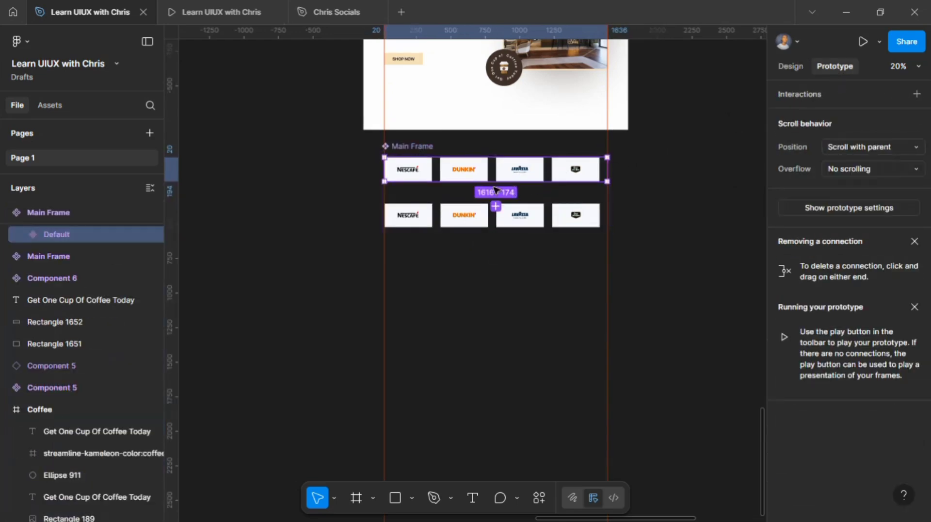
{"action": "mouse_move", "coordinate": [496, 181]}
{"action": "left_mouse_down"}
{"action": "mouse_move", "coordinate": [512, 225]}
{"action": "mouse_move", "coordinate": [515, 215]}
{"action": "left_mouse_up"}
{"action": "scroll", "coordinate": [498, 194], "scroll_direction": "up", "scroll_amount": 3}
{"action": "left_click", "coordinate": [551, 271]}
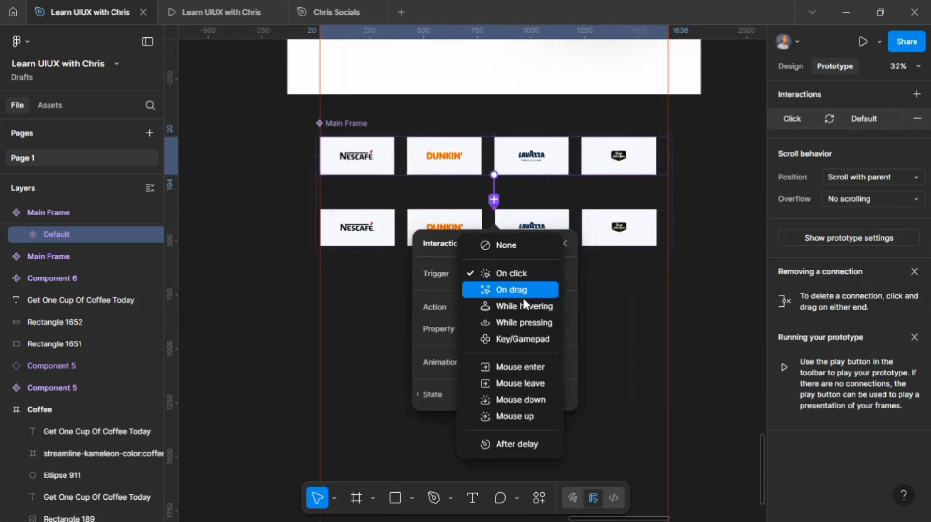
{"action": "left_click", "coordinate": [536, 442]}
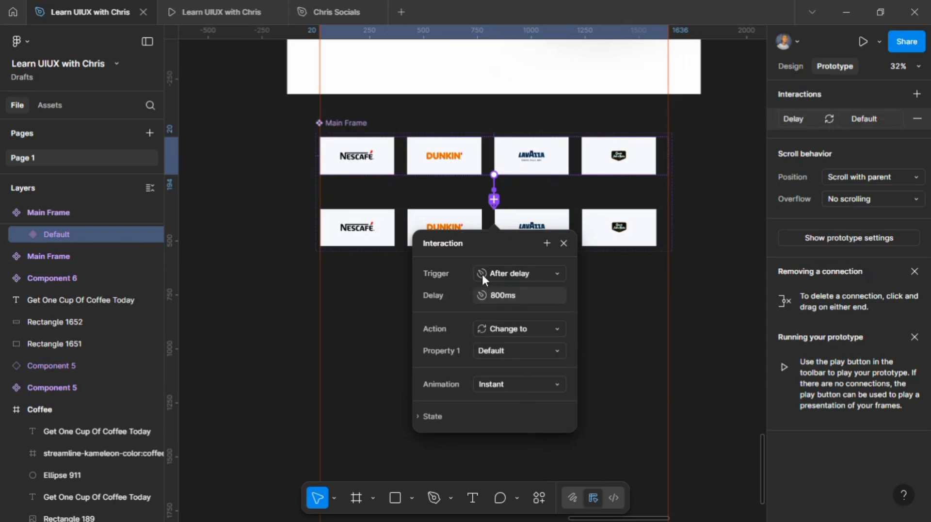
{"action": "type", "text": "1"}
{"action": "key", "text": "Return"}
Step: Set the upper variant's transition to Smart animate with a Linear curve and a 10000 ms duration
{"action": "left_click", "coordinate": [528, 388]}
{"action": "left_click", "coordinate": [520, 414]}
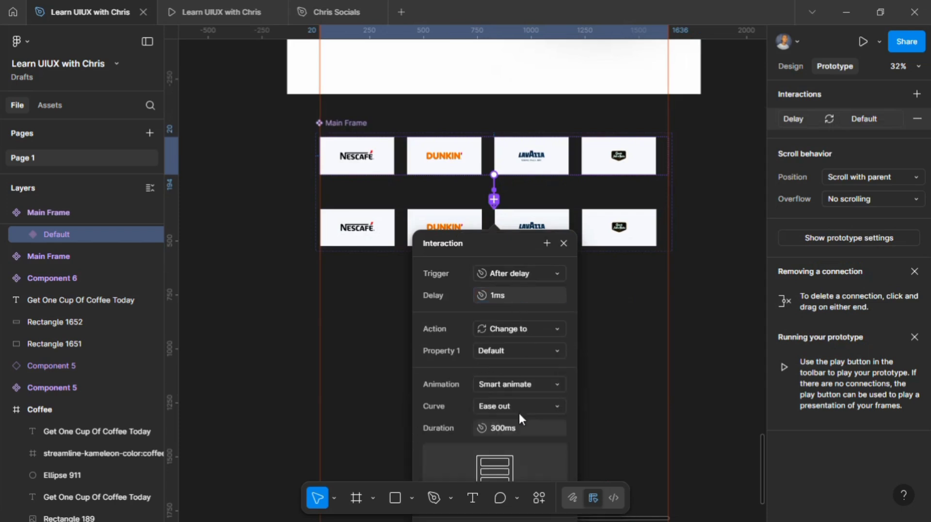
{"action": "left_click", "coordinate": [519, 406]}
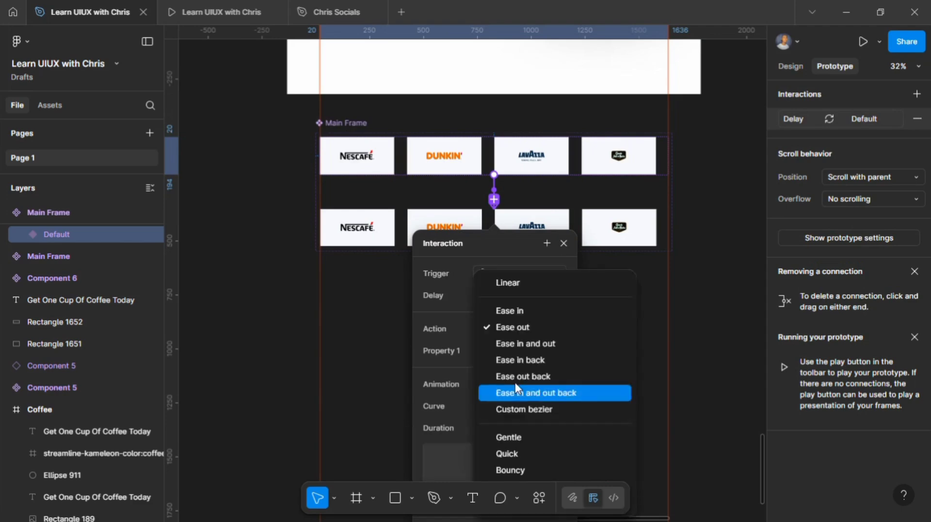
{"action": "left_click", "coordinate": [528, 285]}
{"action": "left_click", "coordinate": [520, 427]}
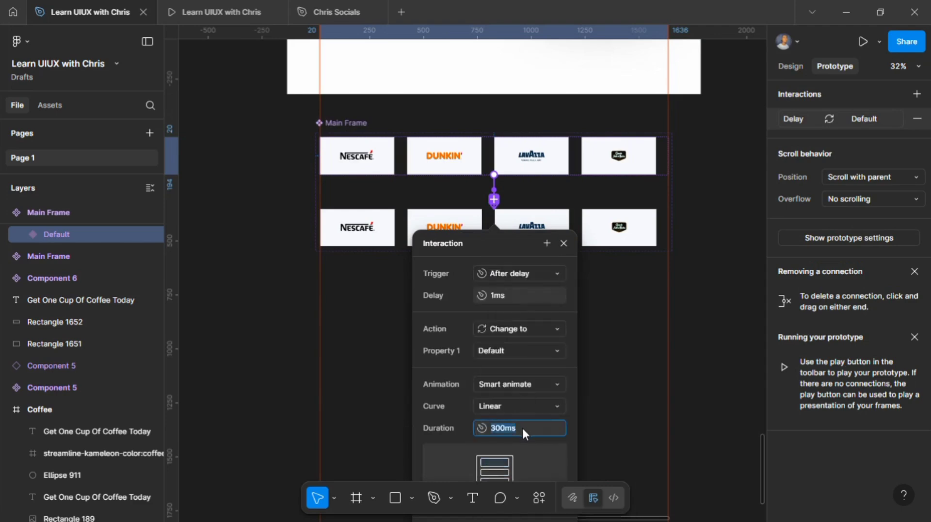
{"action": "type", "text": "10000m"}
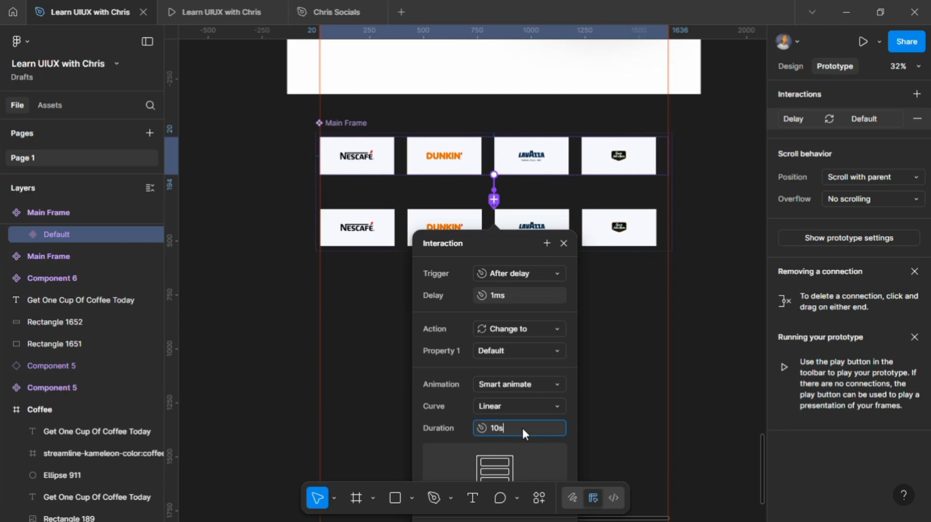
{"action": "type", "text": "s"}
{"action": "key", "text": "Return"}
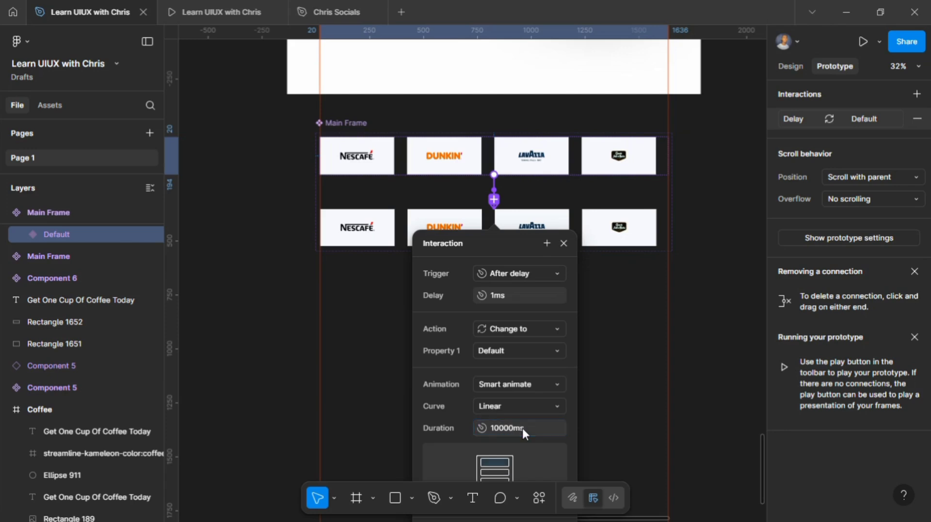
{"action": "left_click", "coordinate": [563, 243]}
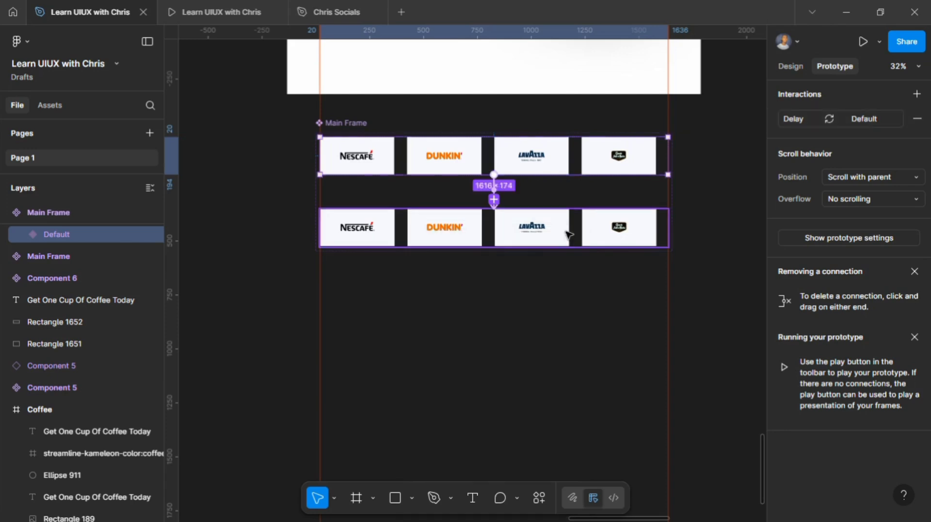
Step: Link the lower Main Frame variant back to the upper one with an After delay trigger of 1 ms
{"action": "left_click", "coordinate": [568, 235]}
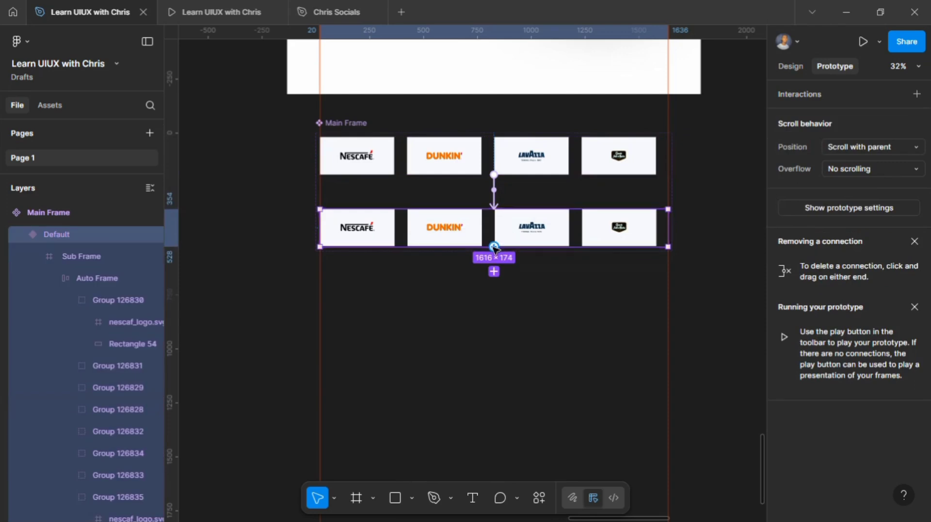
{"action": "left_click_drag", "start_coordinate": [494, 248], "coordinate": [497, 176]}
{"action": "left_click", "coordinate": [507, 239]}
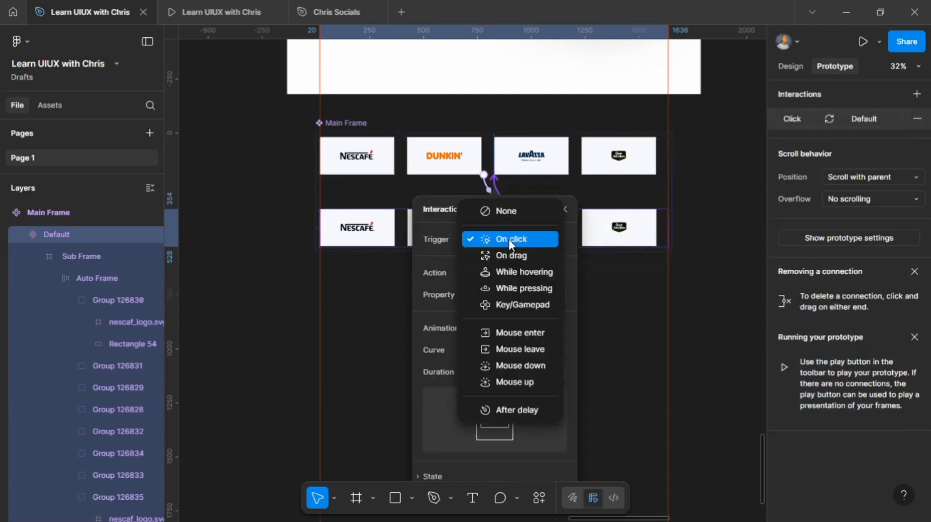
{"action": "left_click", "coordinate": [534, 410]}
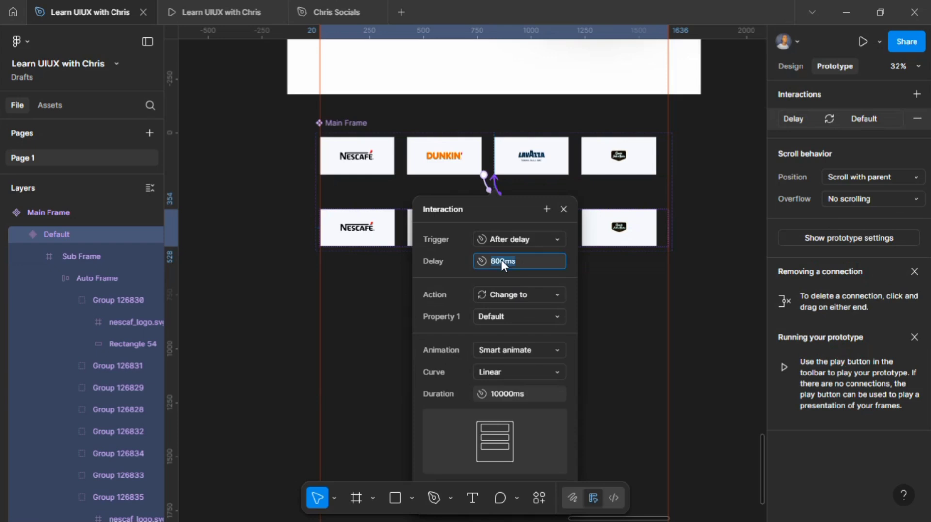
{"action": "type", "text": "1"}
{"action": "key", "text": "Return"}
Step: Set the animation of the lower variant's return interaction to Instant
{"action": "left_click", "coordinate": [542, 349]}
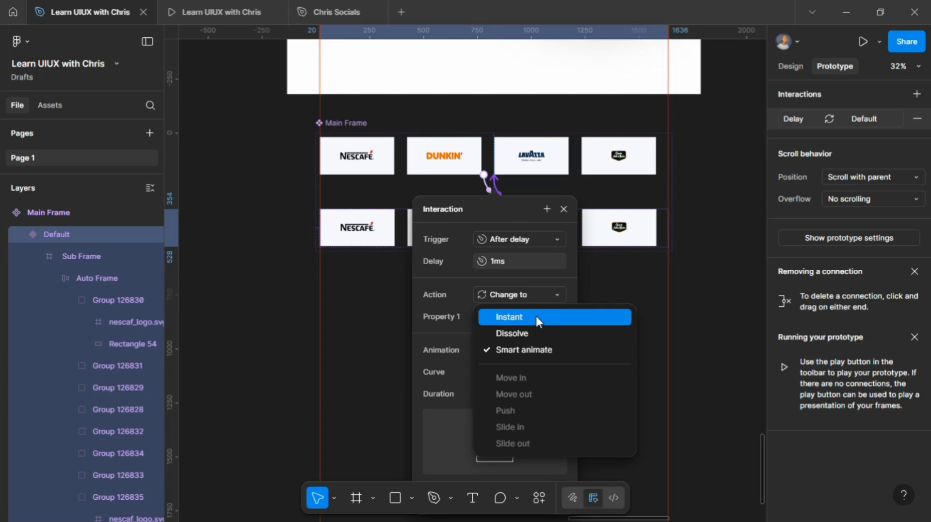
{"action": "left_click", "coordinate": [537, 317]}
{"action": "left_click", "coordinate": [593, 301]}
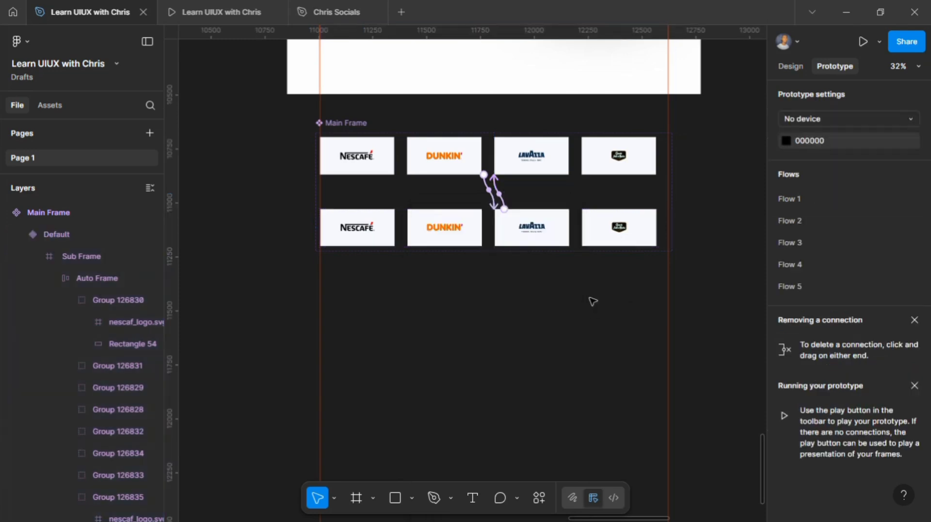
Step: Find the Main Frame component by searching the assets for "main frame" and place an instance across the bottom of the Coffee landing page
{"action": "left_click", "coordinate": [342, 125]}
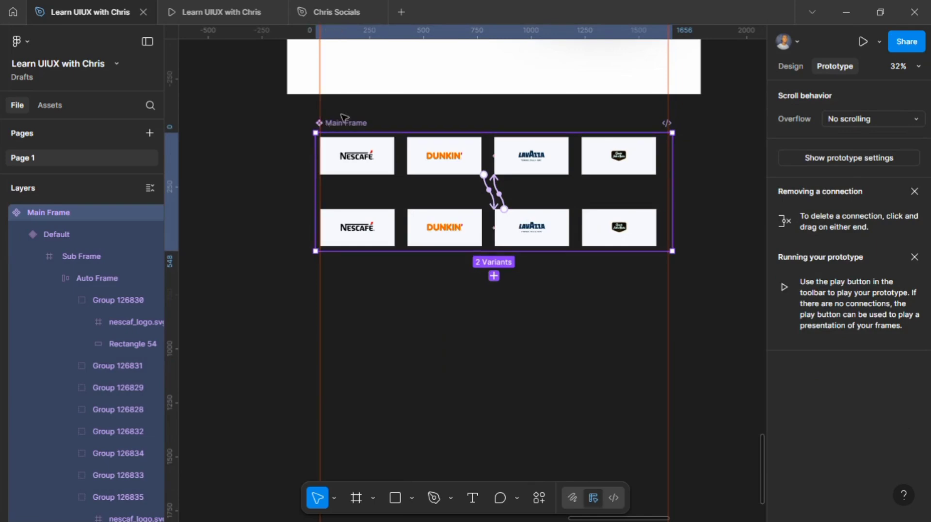
{"action": "left_click", "coordinate": [50, 106]}
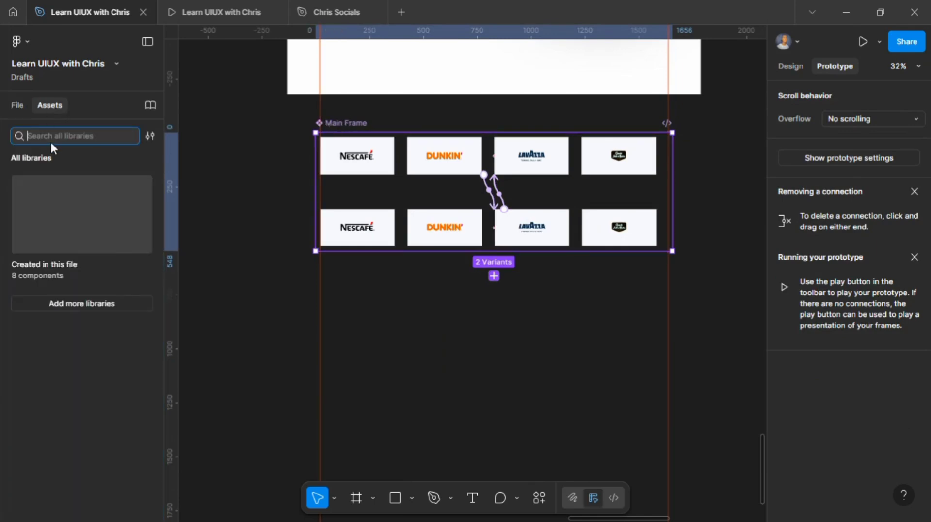
{"action": "type", "text": "main "}
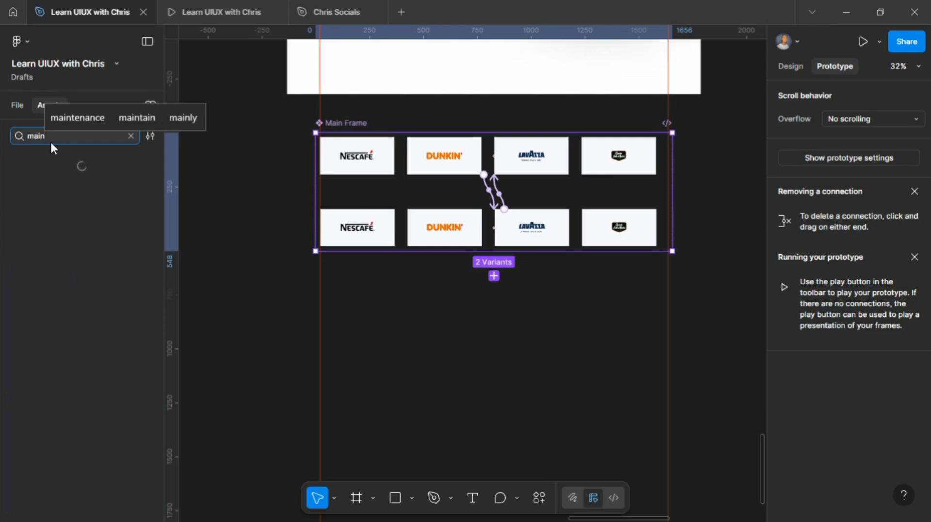
{"action": "type", "text": "frame"}
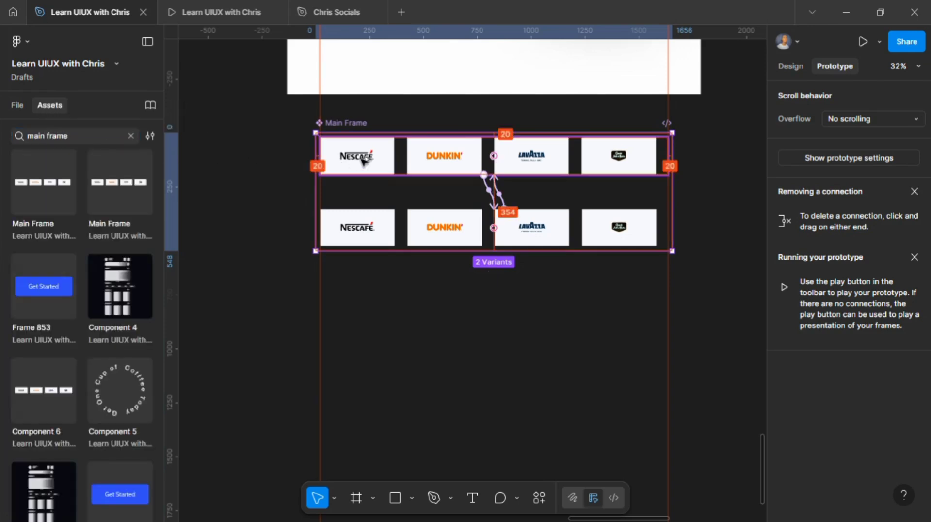
{"action": "left_click_drag", "start_coordinate": [364, 161], "coordinate": [373, 38]}
{"action": "key", "text": "ctrl+z"}
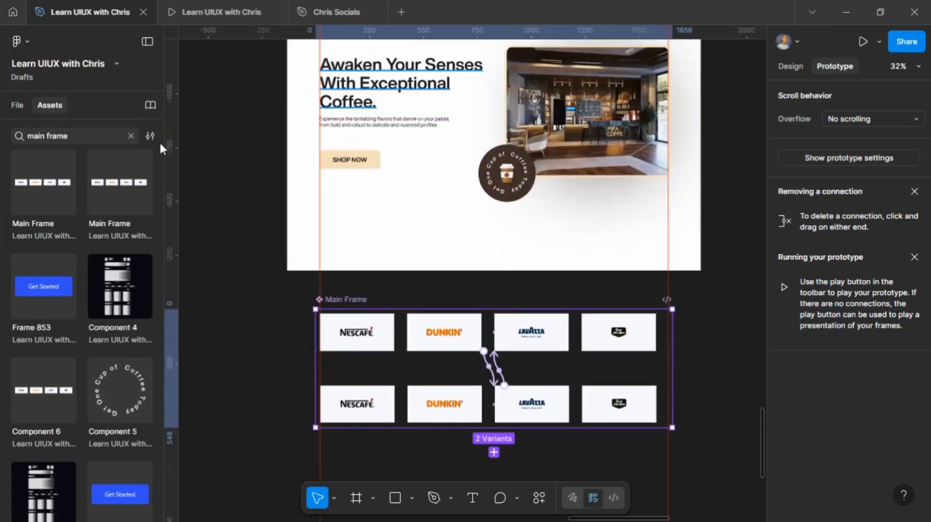
{"action": "left_click", "coordinate": [39, 184]}
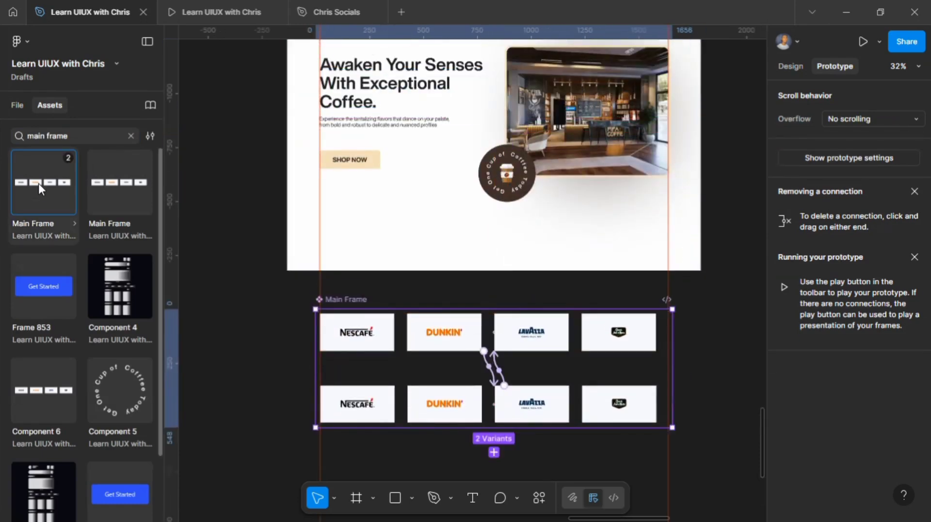
{"action": "left_click", "coordinate": [369, 74]}
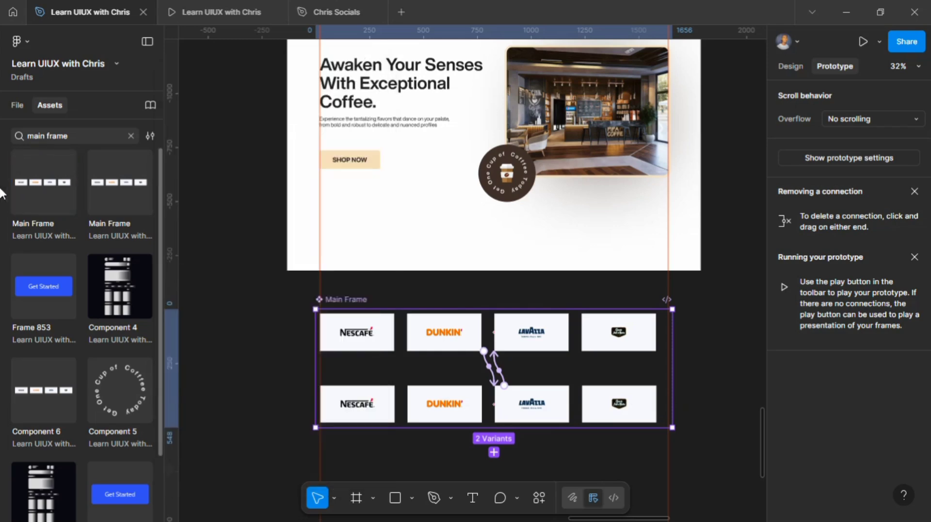
{"action": "left_click_drag", "start_coordinate": [41, 187], "coordinate": [482, 250]}
{"action": "scroll", "coordinate": [522, 254], "scroll_direction": "up", "scroll_amount": 3}
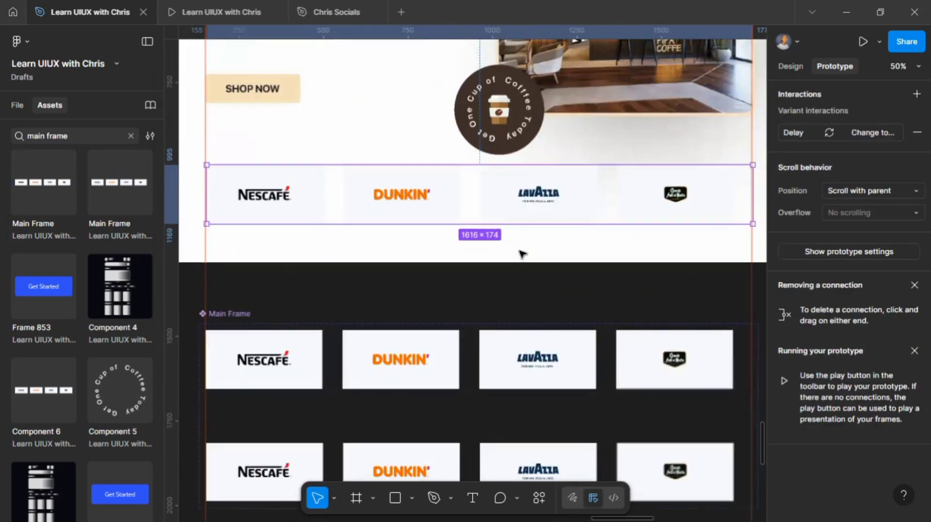
Step: Add a flow starting point to the Coffee landing page frame
{"action": "scroll", "coordinate": [339, 201], "scroll_direction": "down", "scroll_amount": 5}
{"action": "left_click", "coordinate": [340, 95]}
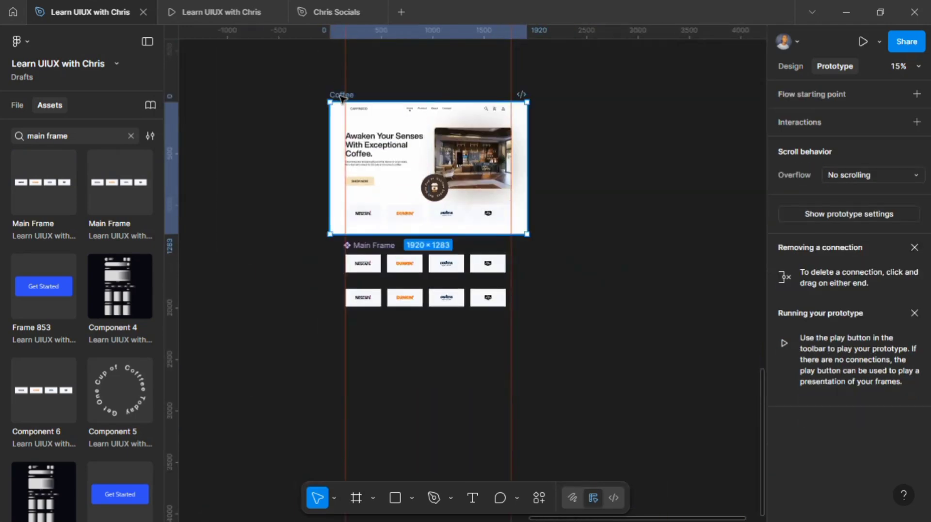
{"action": "double_click", "coordinate": [342, 95]}
{"action": "left_click", "coordinate": [367, 86]}
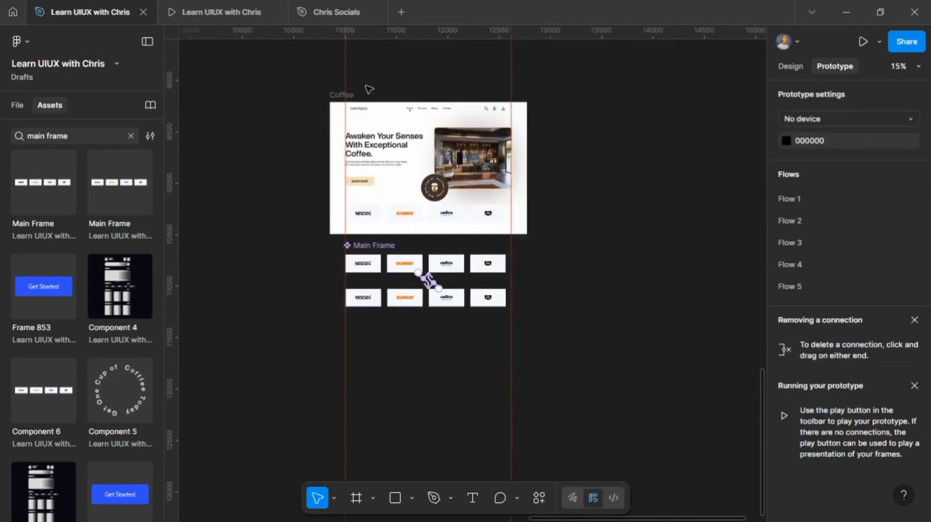
{"action": "left_click", "coordinate": [332, 96]}
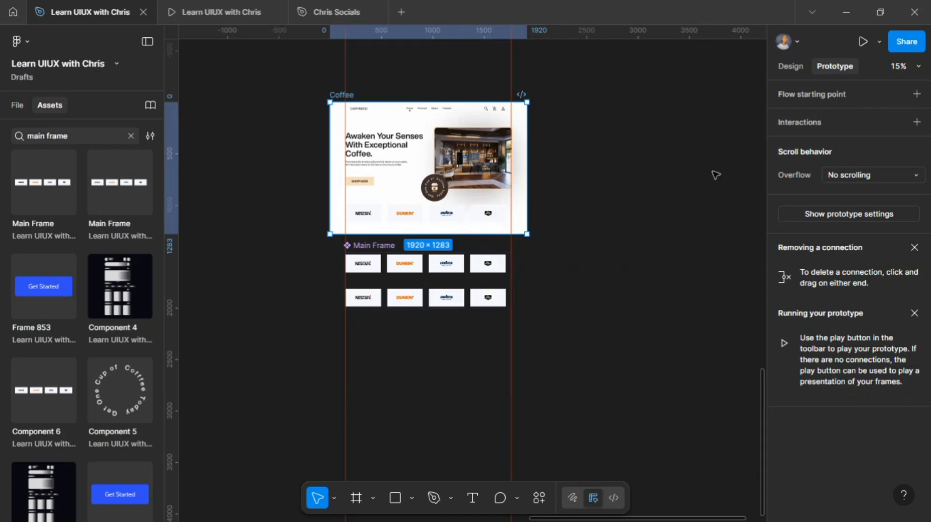
{"action": "left_click", "coordinate": [917, 94]}
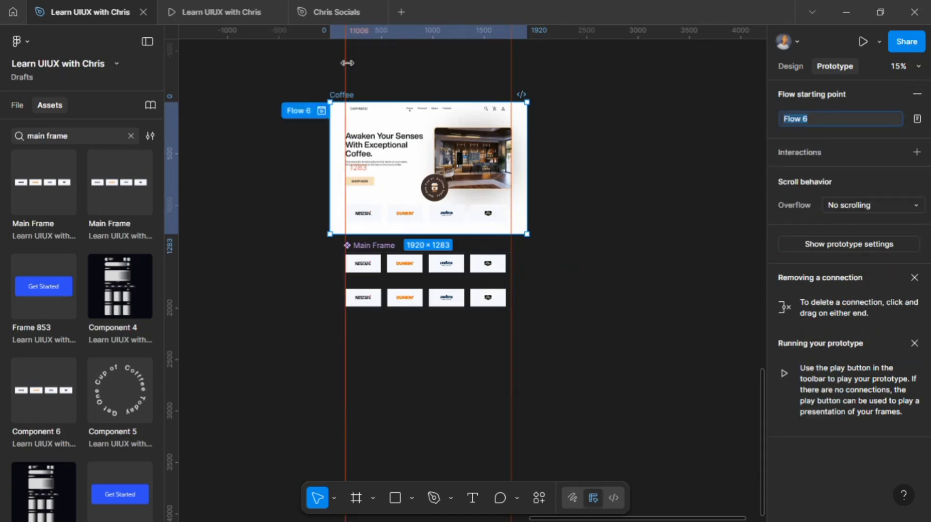
Step: Present the Coffee page prototype and scale the preview with Fit width and height
{"action": "left_click", "coordinate": [863, 41]}
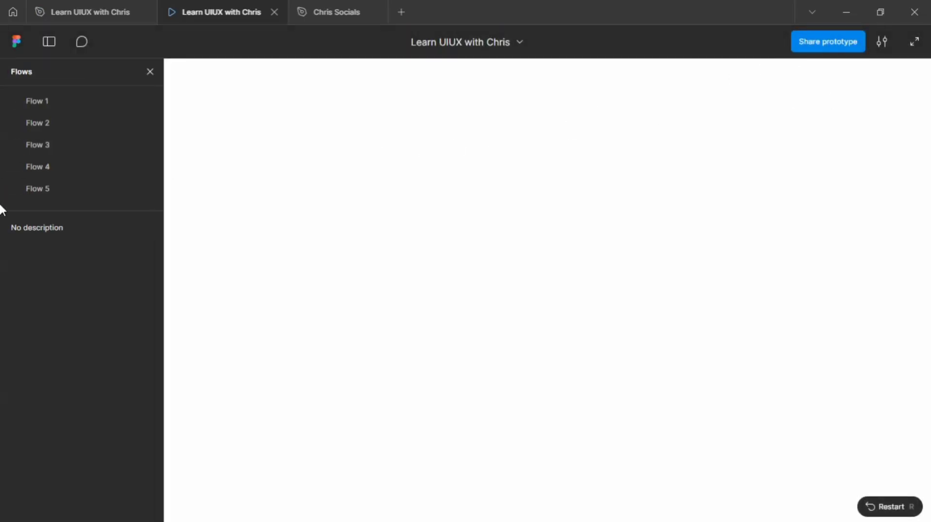
{"action": "left_click", "coordinate": [96, 141]}
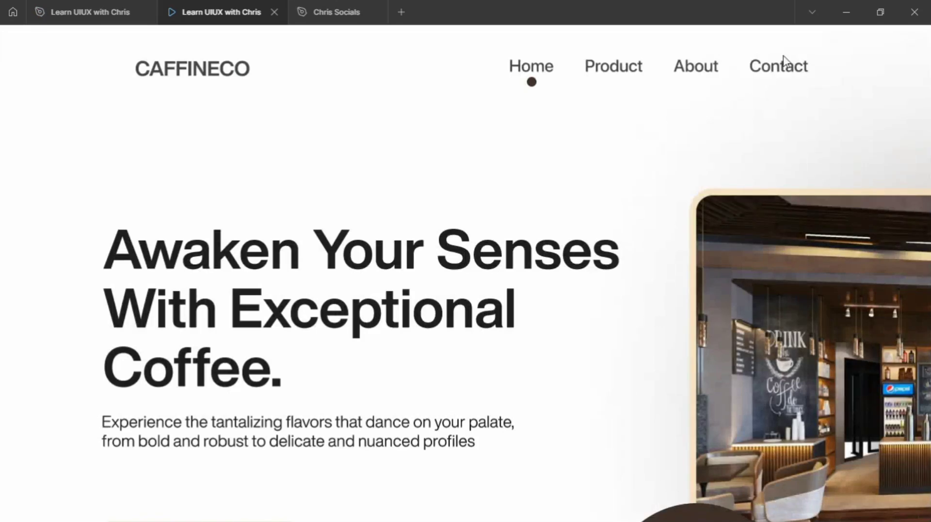
{"action": "mouse_move", "coordinate": [809, 29]}
{"action": "left_click", "coordinate": [883, 39]}
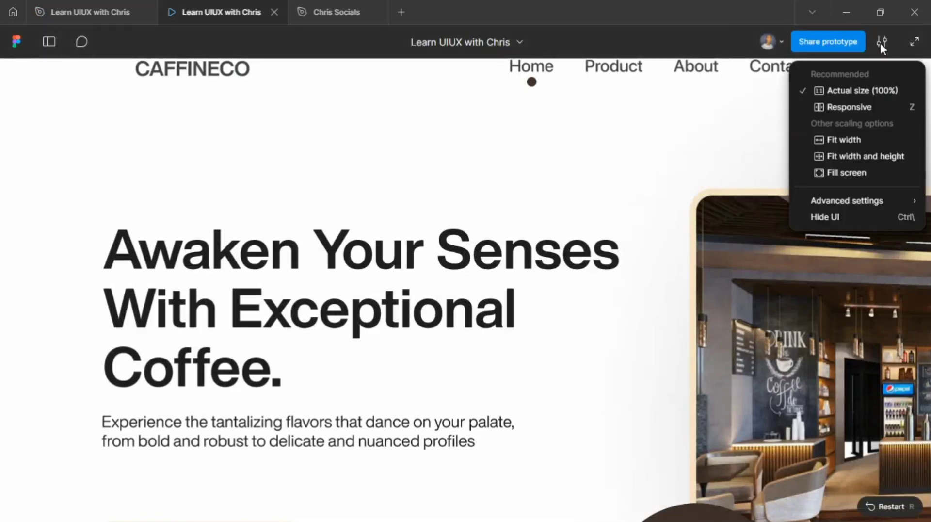
{"action": "left_click", "coordinate": [854, 156]}
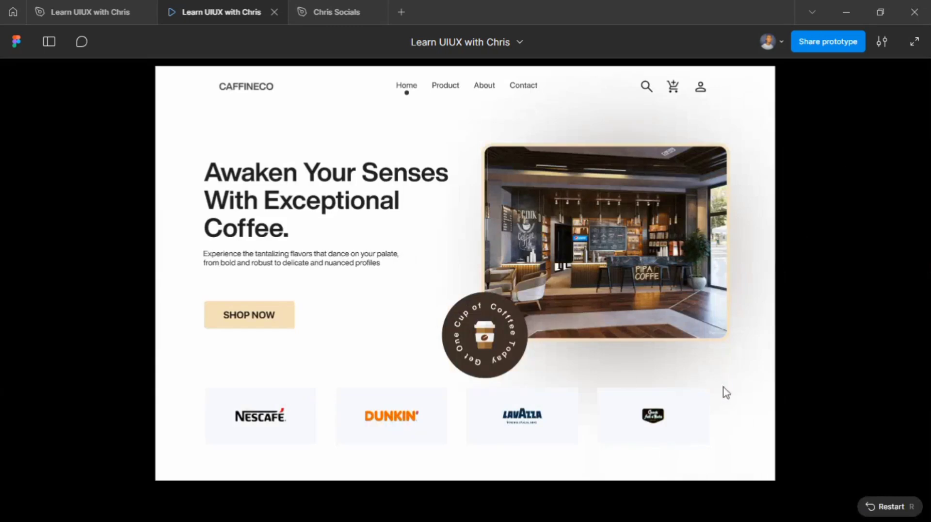